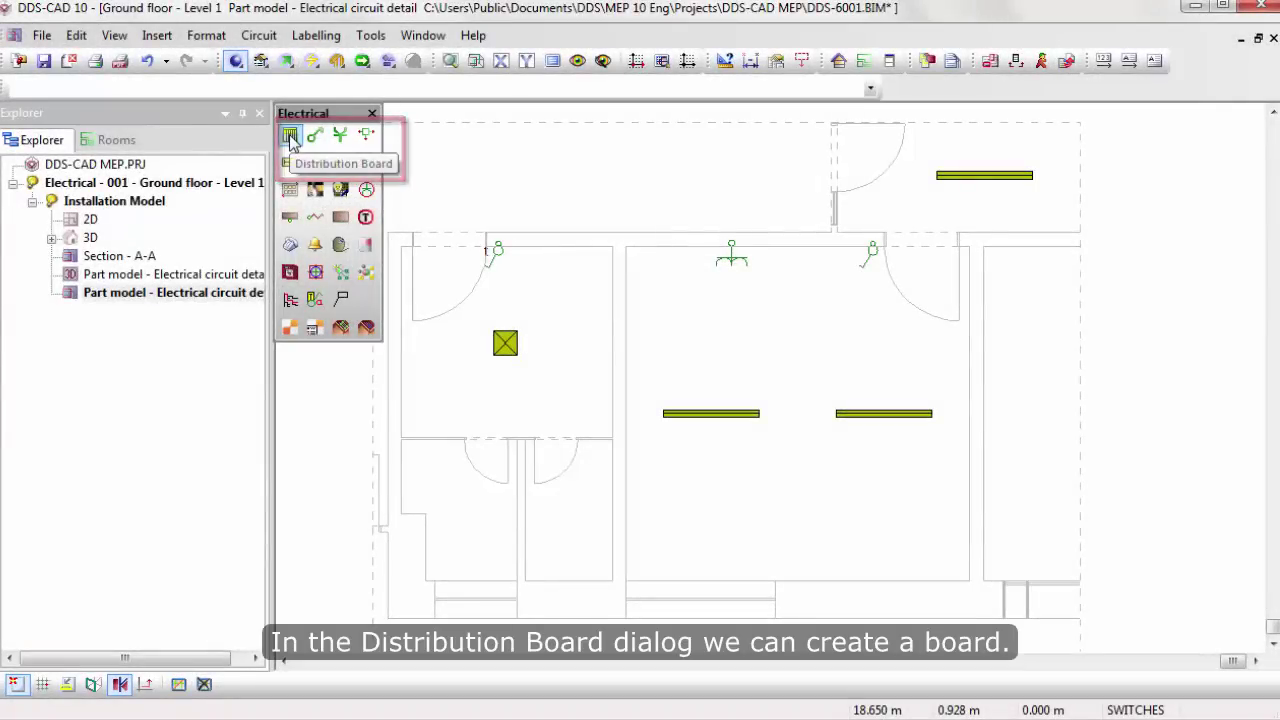
# Create new distribution board A001 with reference 'DB 1' and show its empty circuit list.
pyautogui.click(290, 136)
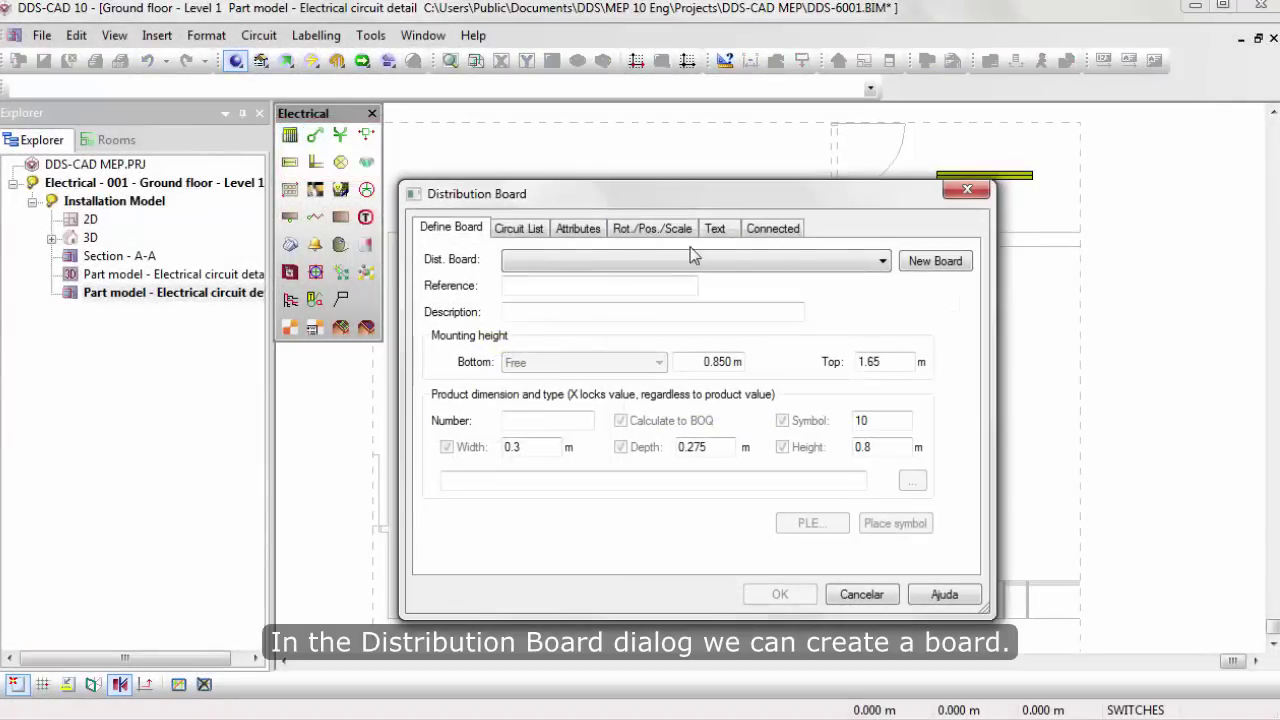
pyautogui.click(911, 266)
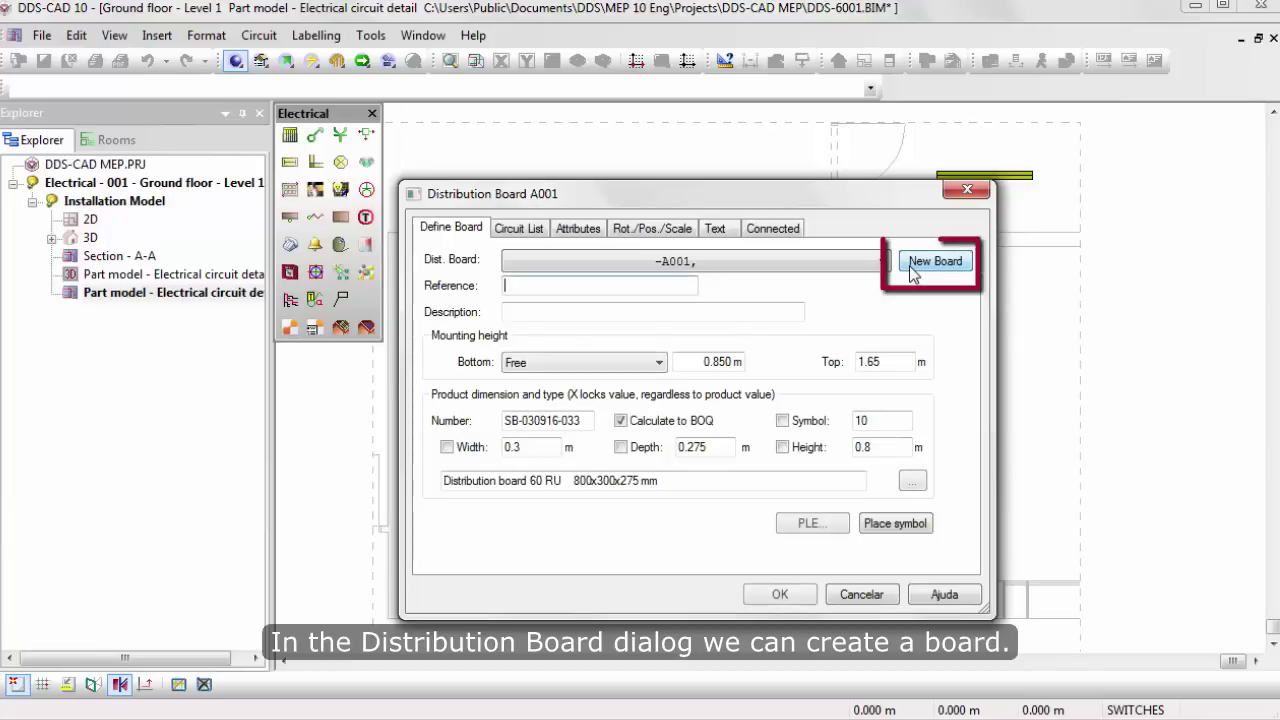
pyautogui.write('DB 1')
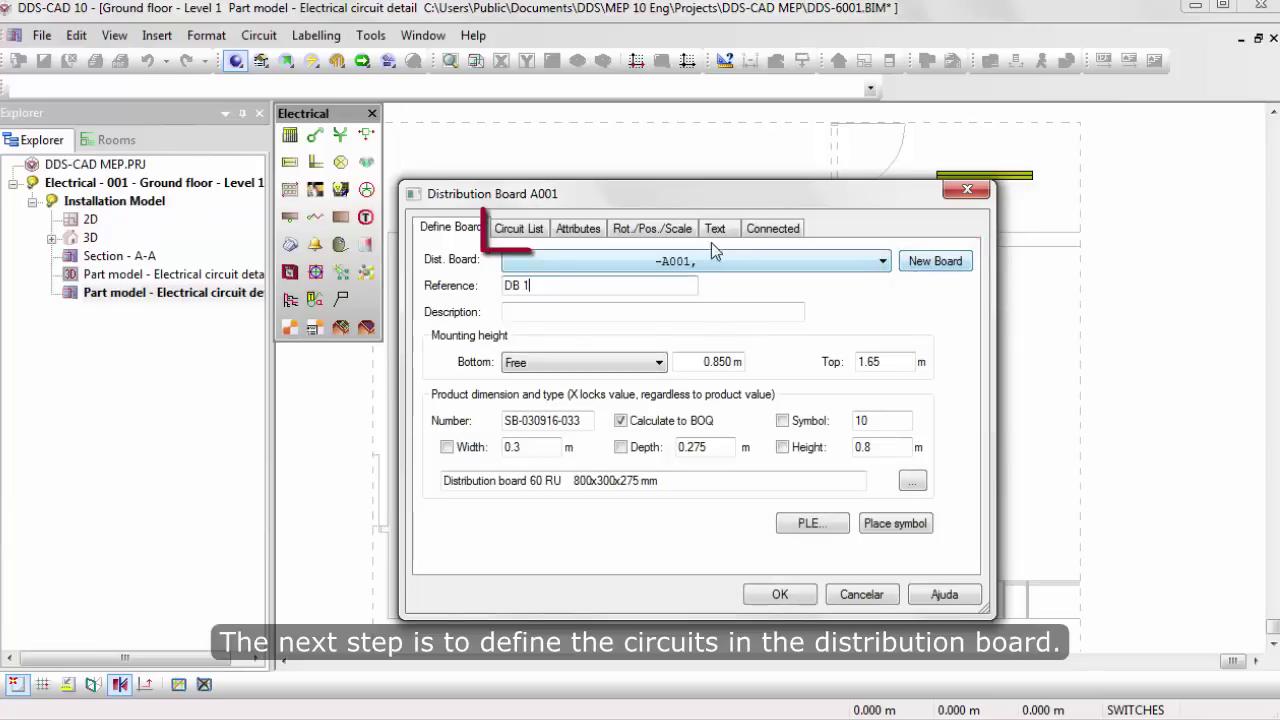
pyautogui.click(546, 230)
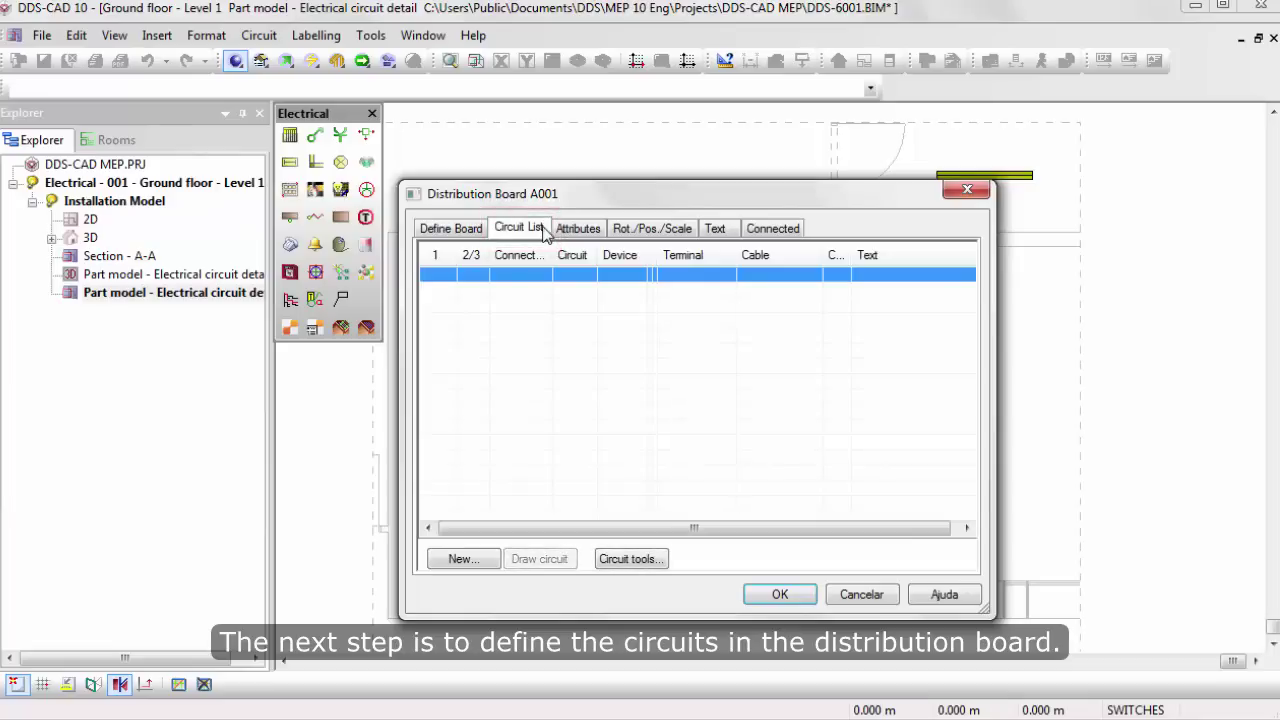
# Add circuit 1 as an IIF supply with E63 A fuse, labelled 'Supply'.
pyautogui.click(495, 565)
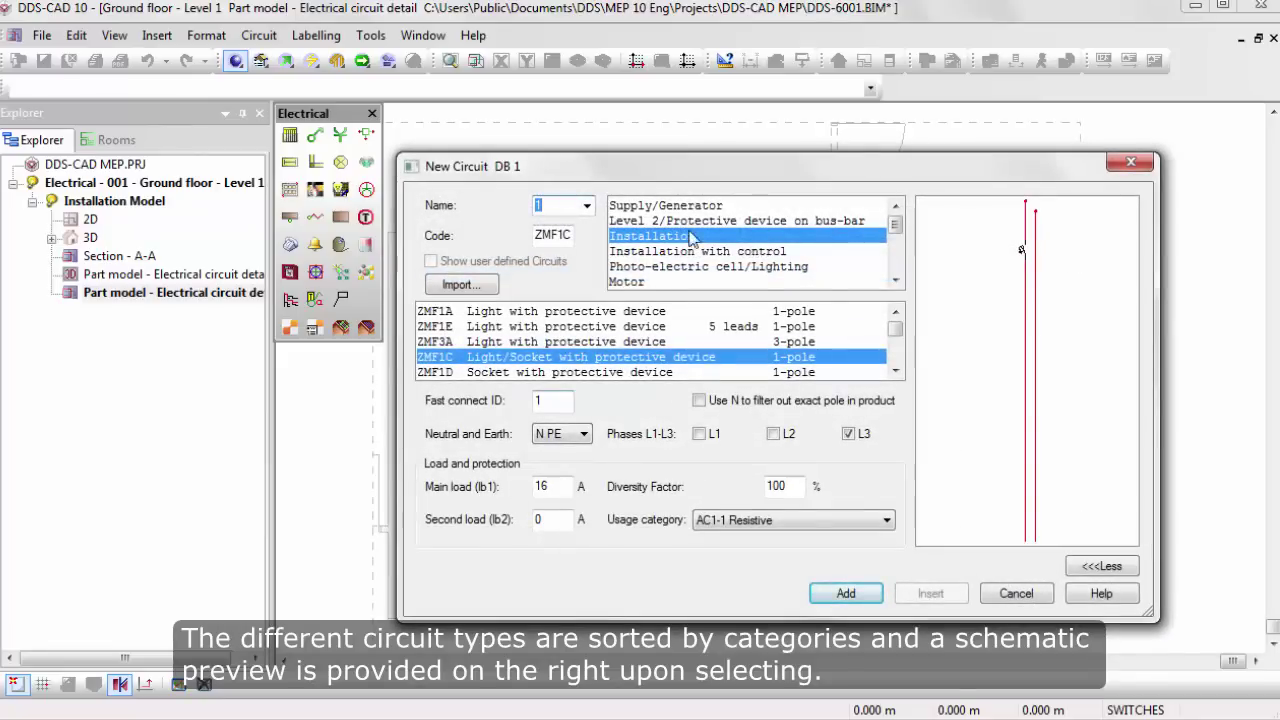
pyautogui.click(714, 206)
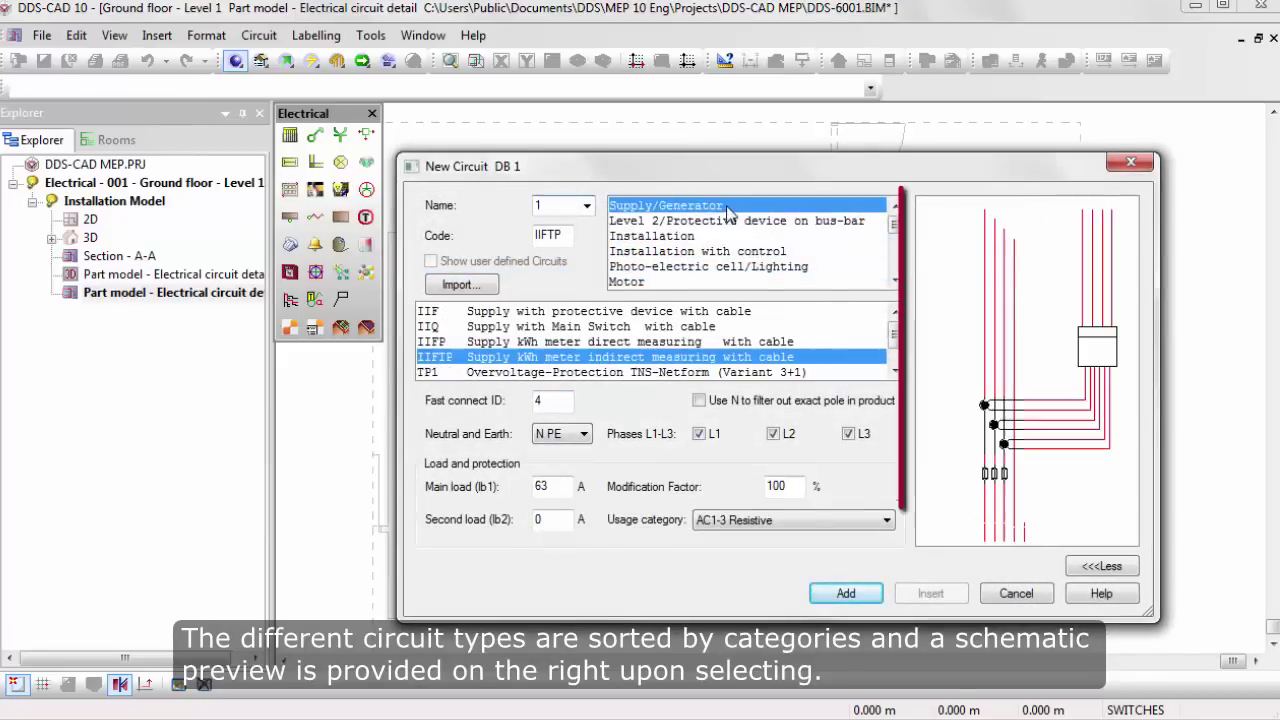
pyautogui.click(780, 314)
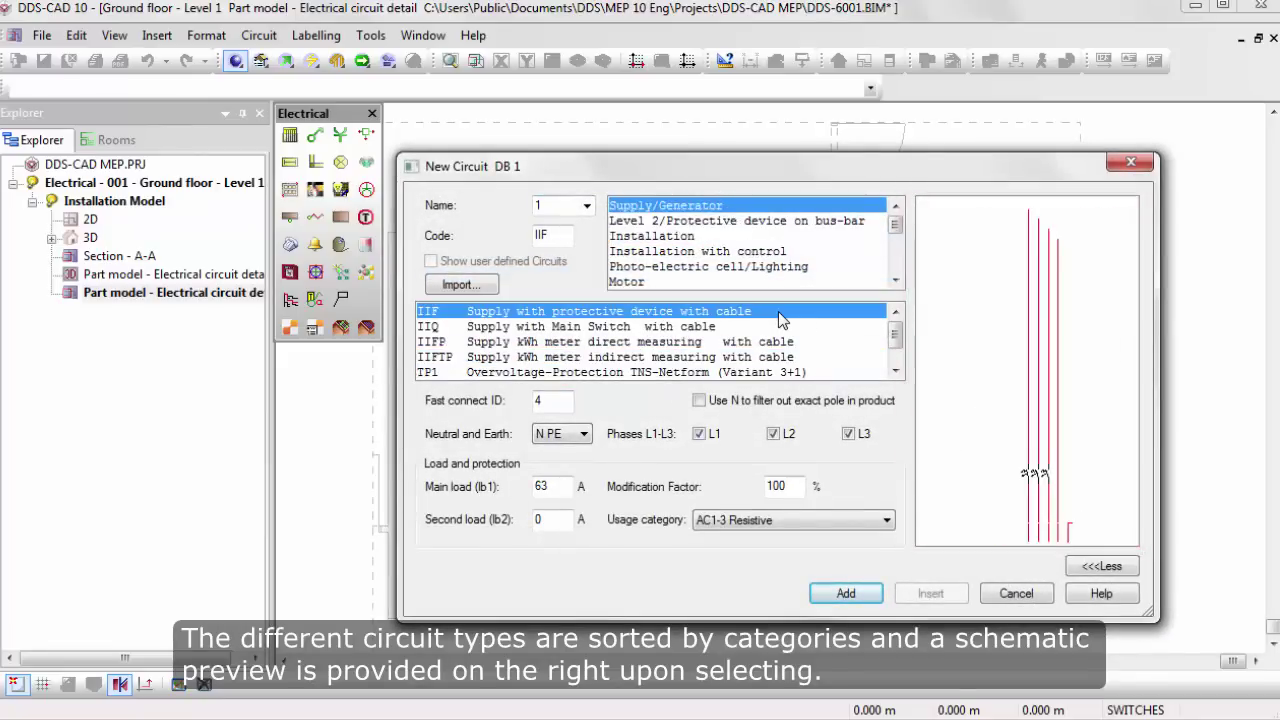
pyautogui.click(845, 593)
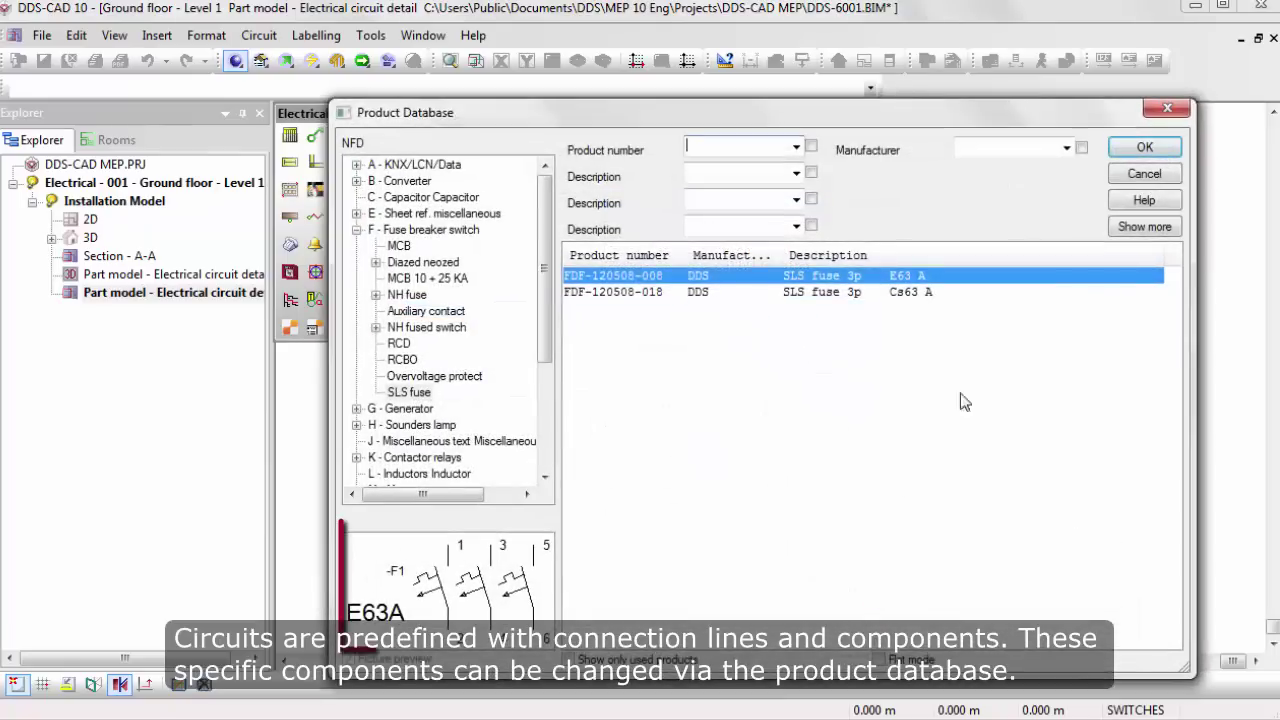
pyautogui.click(1116, 150)
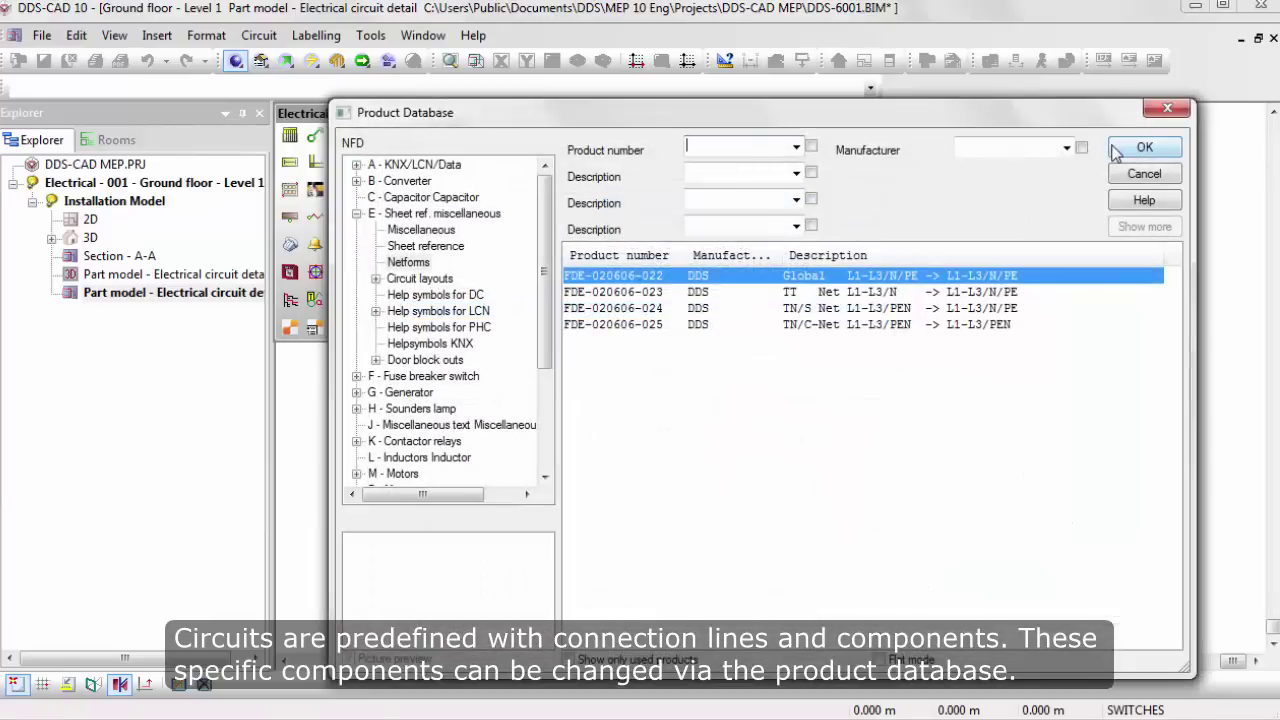
pyautogui.click(1116, 150)
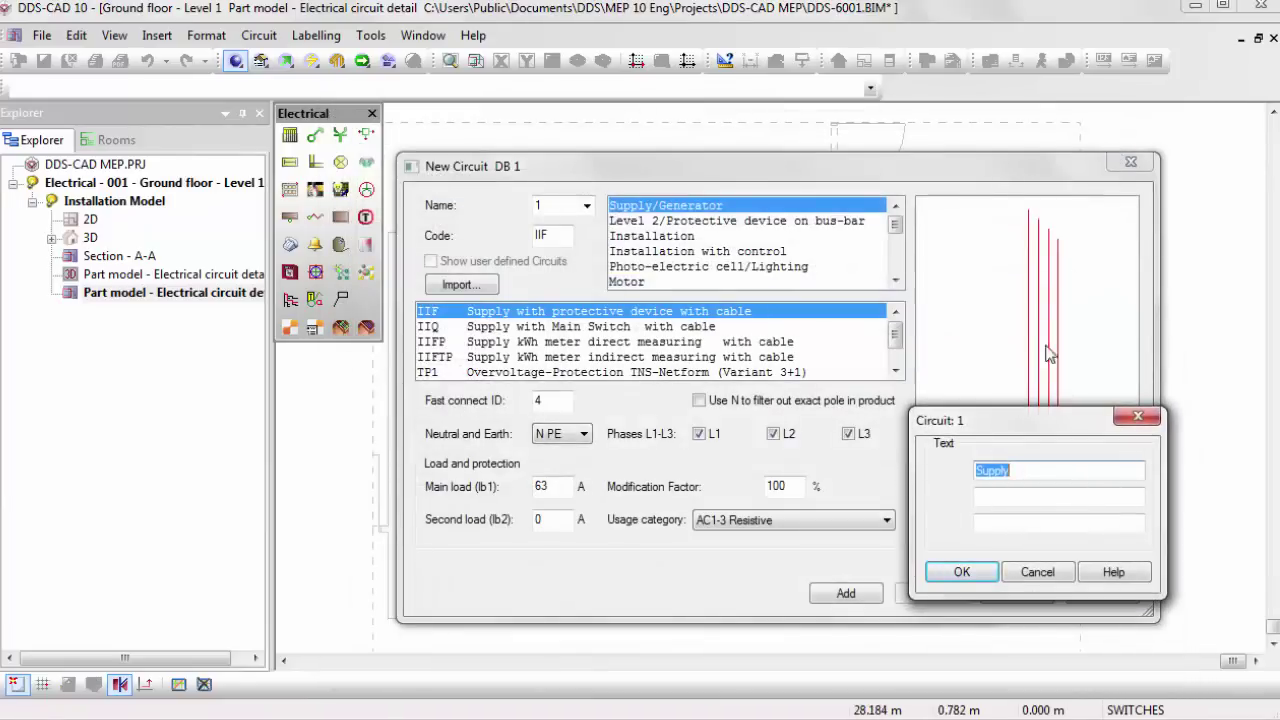
pyautogui.click(962, 572)
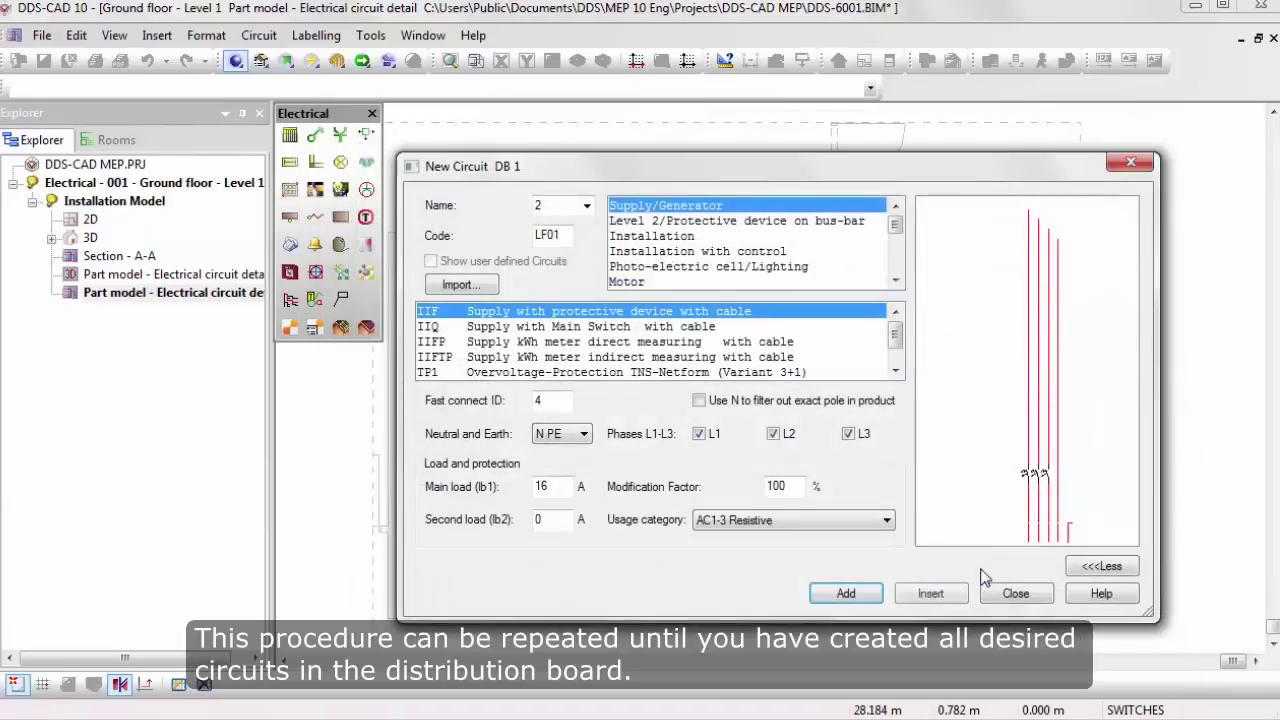
# Make circuit 2 an NNR circuit with a 25 A 30 mA RCD, labelled 'RCD'.
pyautogui.click(708, 221)
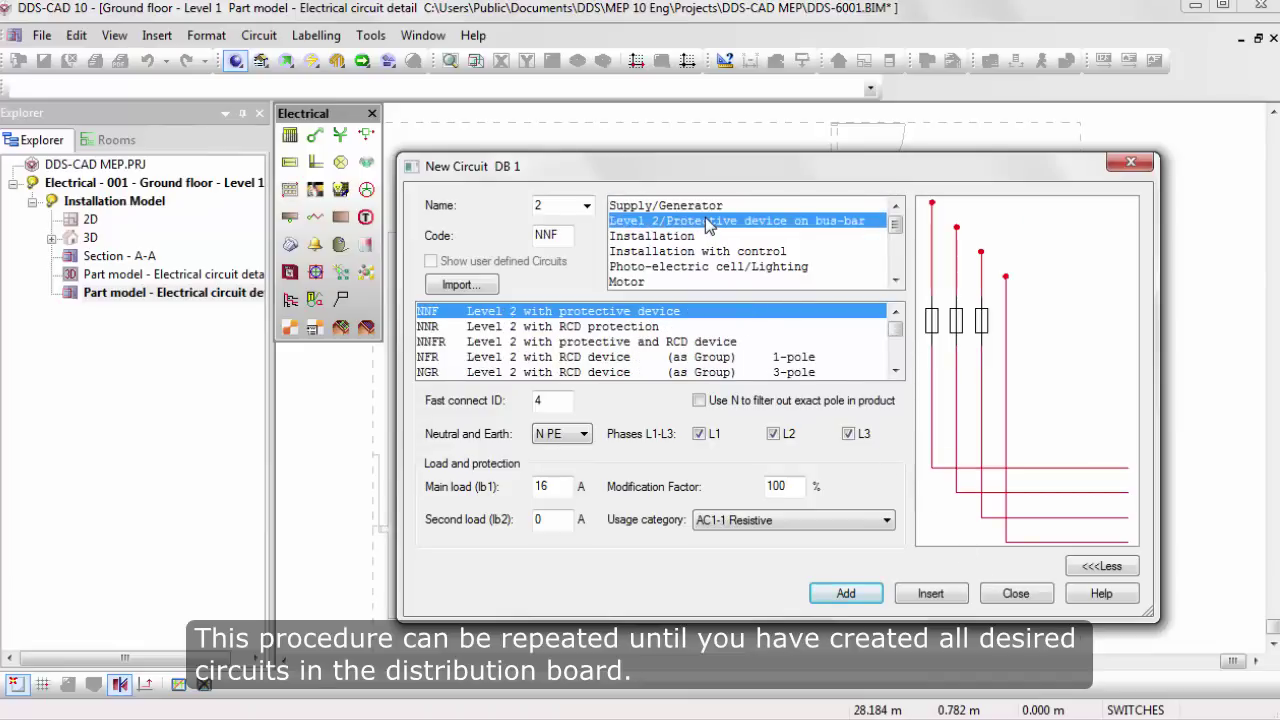
pyautogui.click(691, 327)
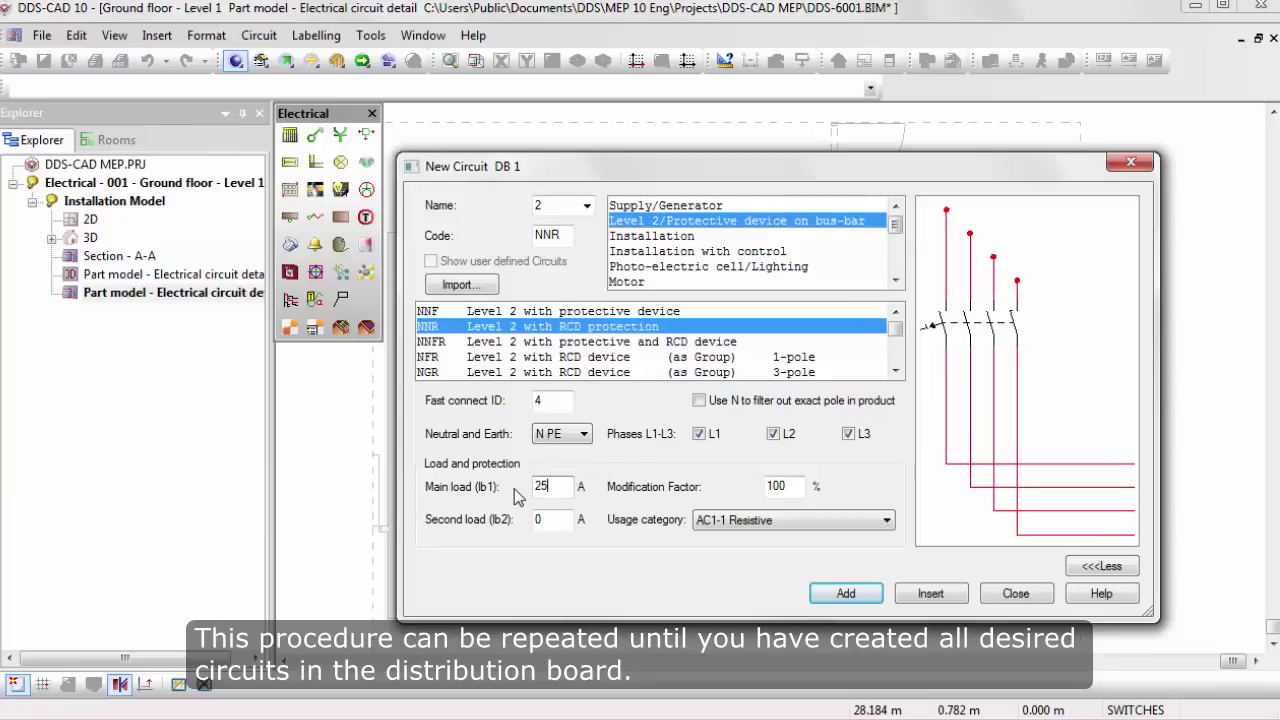
pyautogui.click(840, 593)
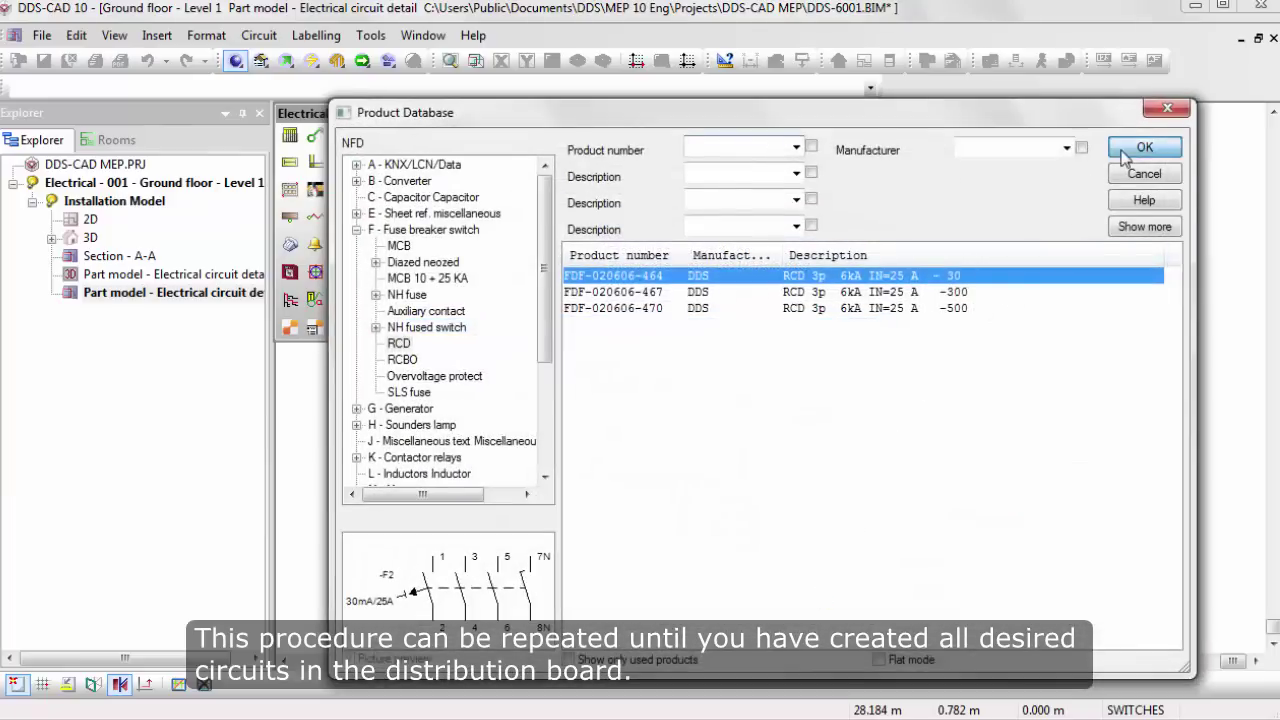
pyautogui.click(1132, 148)
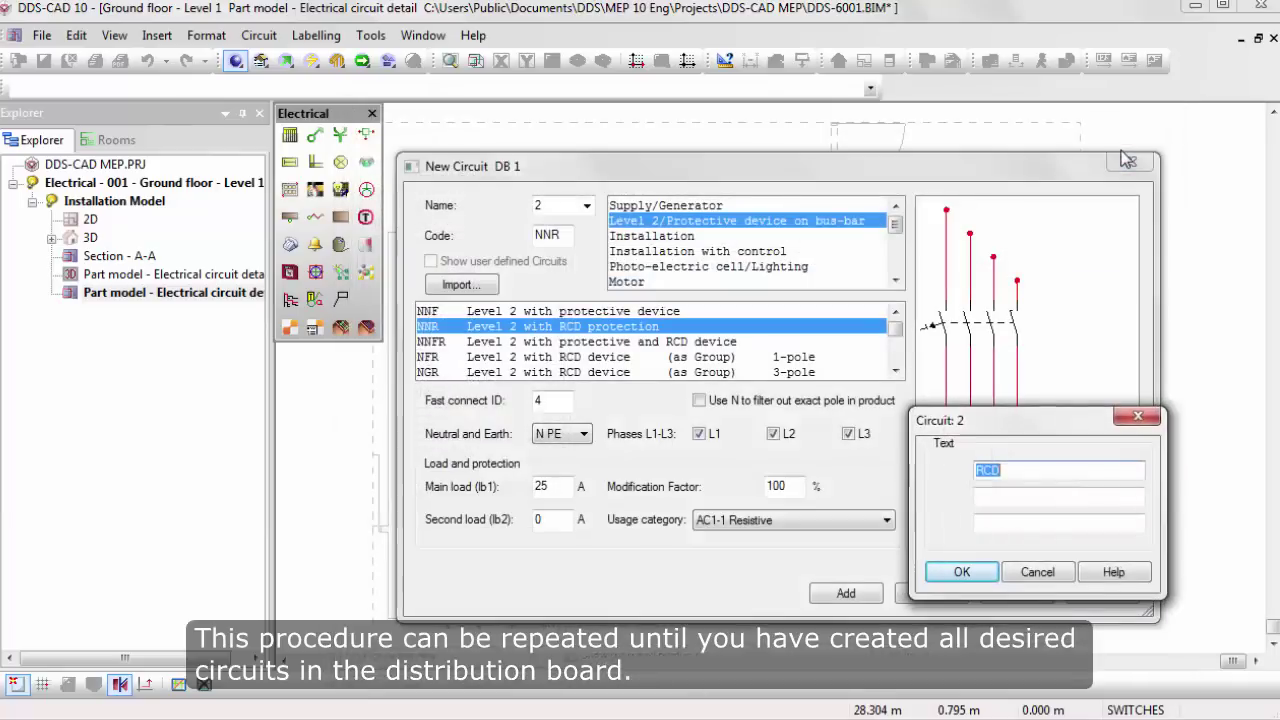
pyautogui.click(960, 573)
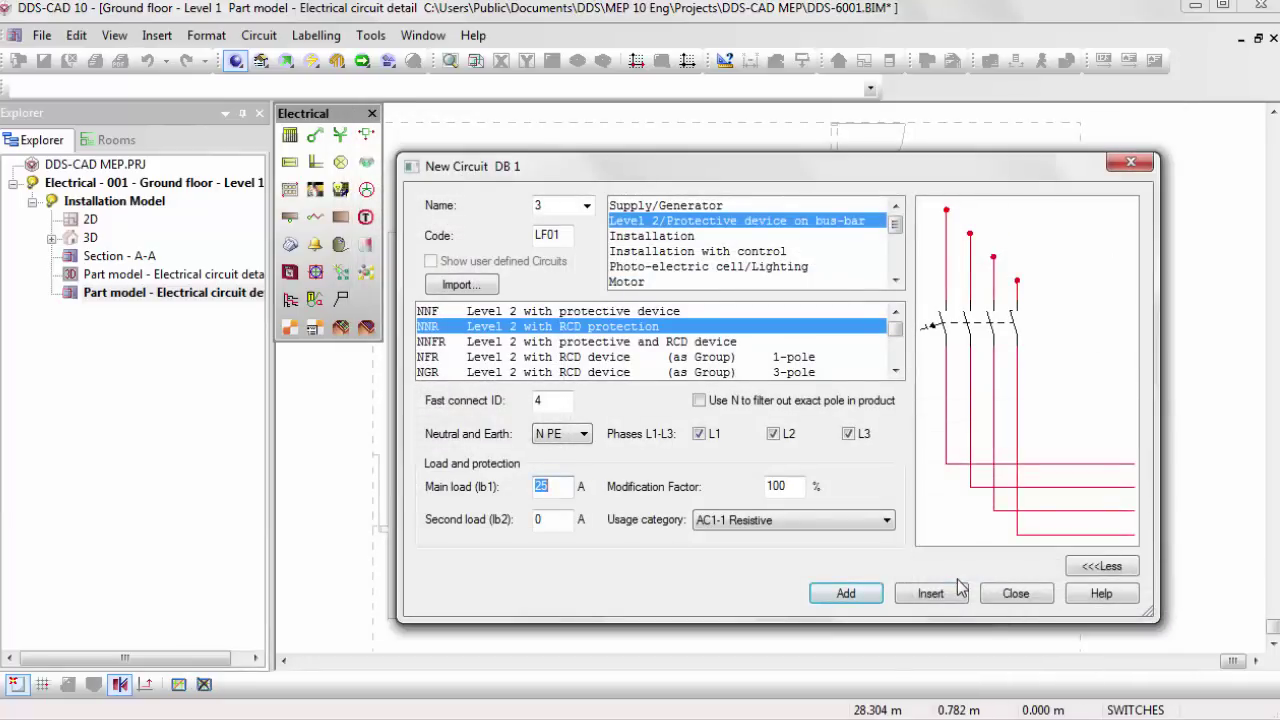
# Add circuit 3: ZMF1C 16 A, 40% diversity, 16 A type B MCB, labelled 'Lighting and Socket'.
pyautogui.click(705, 238)
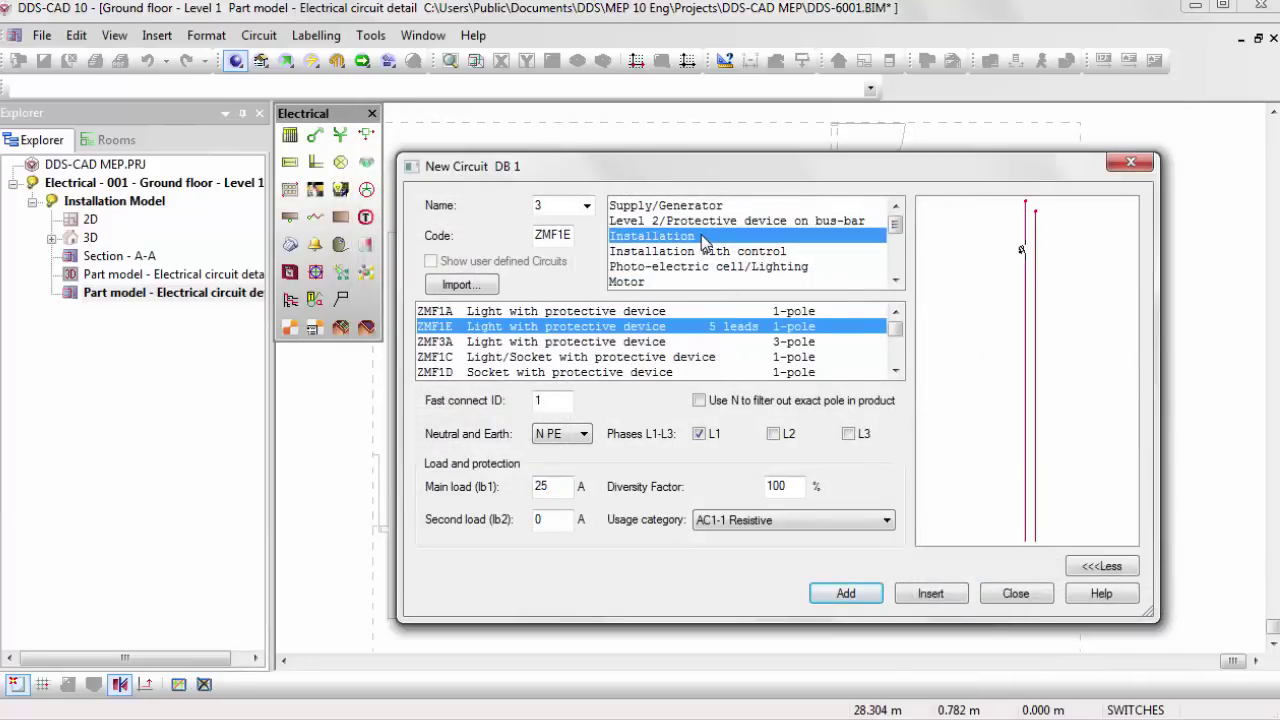
pyautogui.click(733, 357)
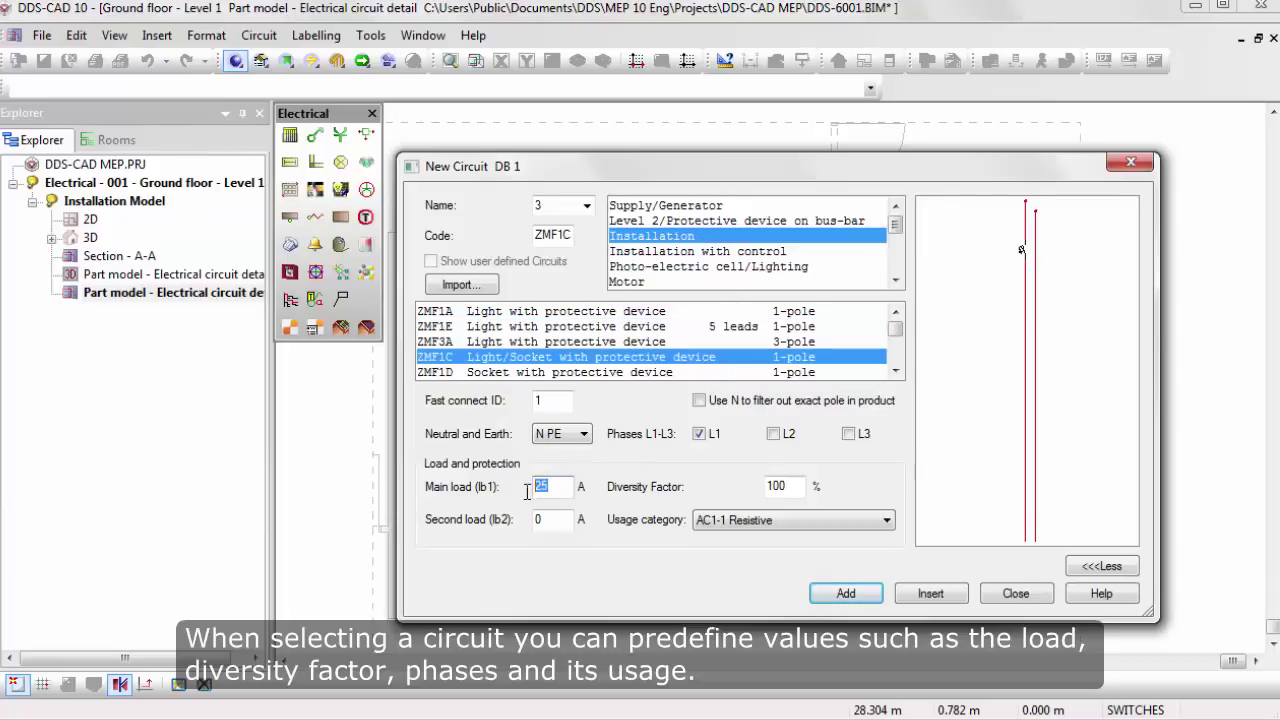
pyautogui.write('16')
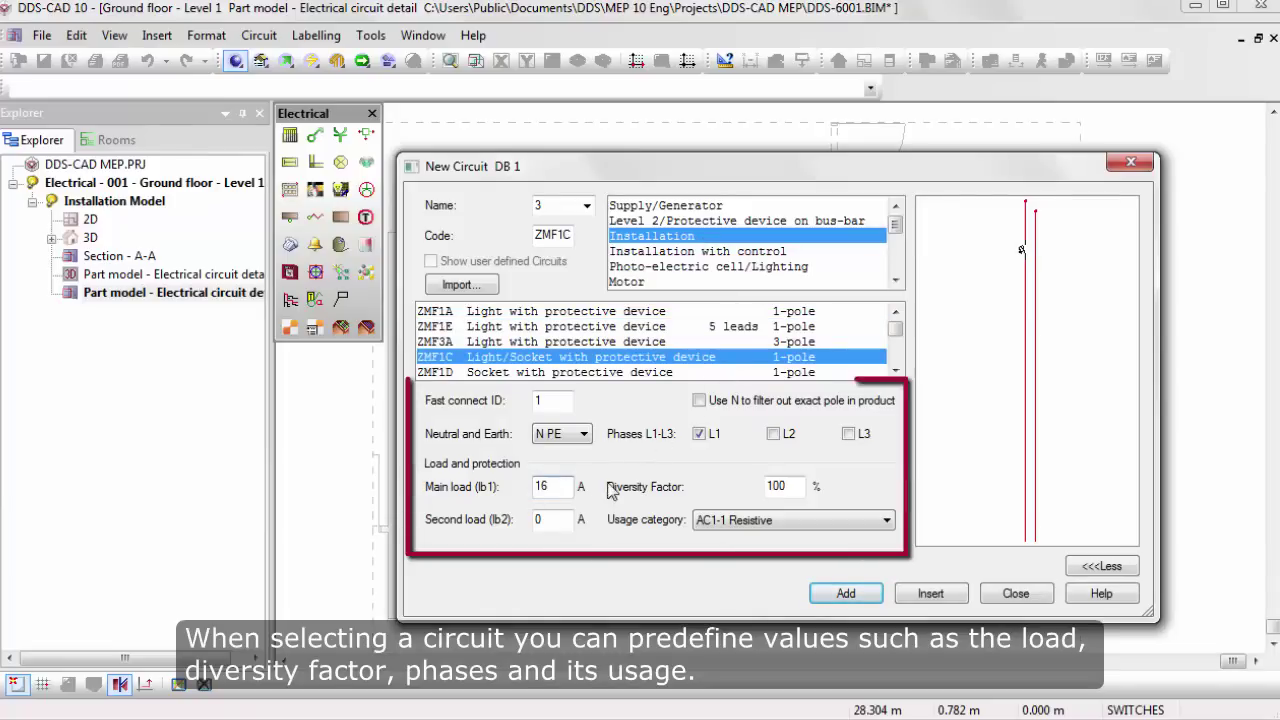
pyautogui.moveTo(791, 489); pyautogui.dragTo(748, 497)
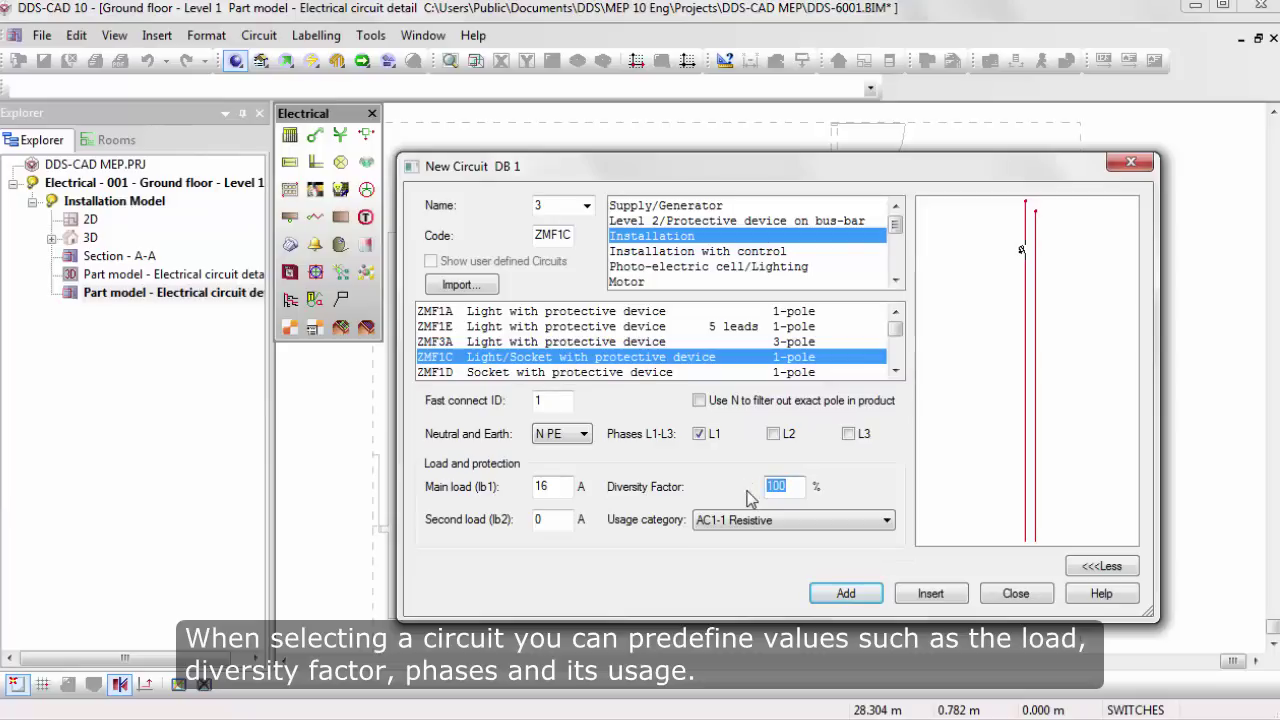
pyautogui.write('40')
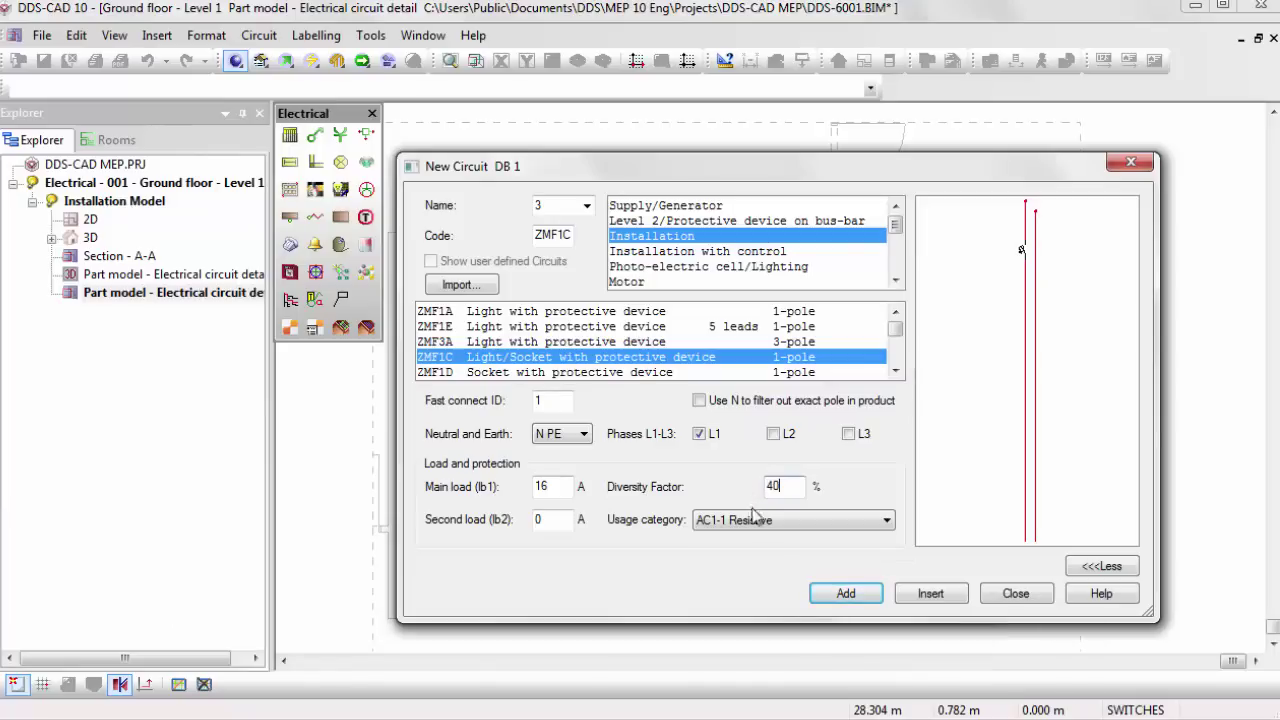
pyautogui.click(845, 595)
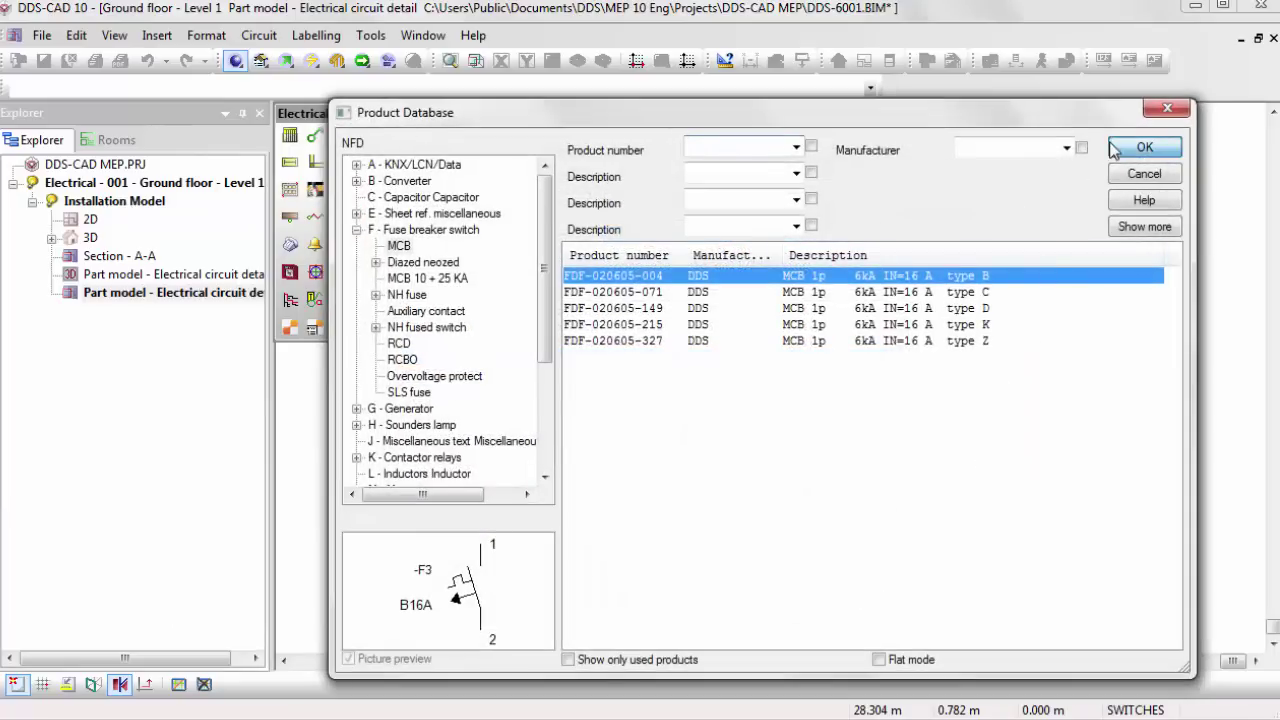
pyautogui.click(1144, 147)
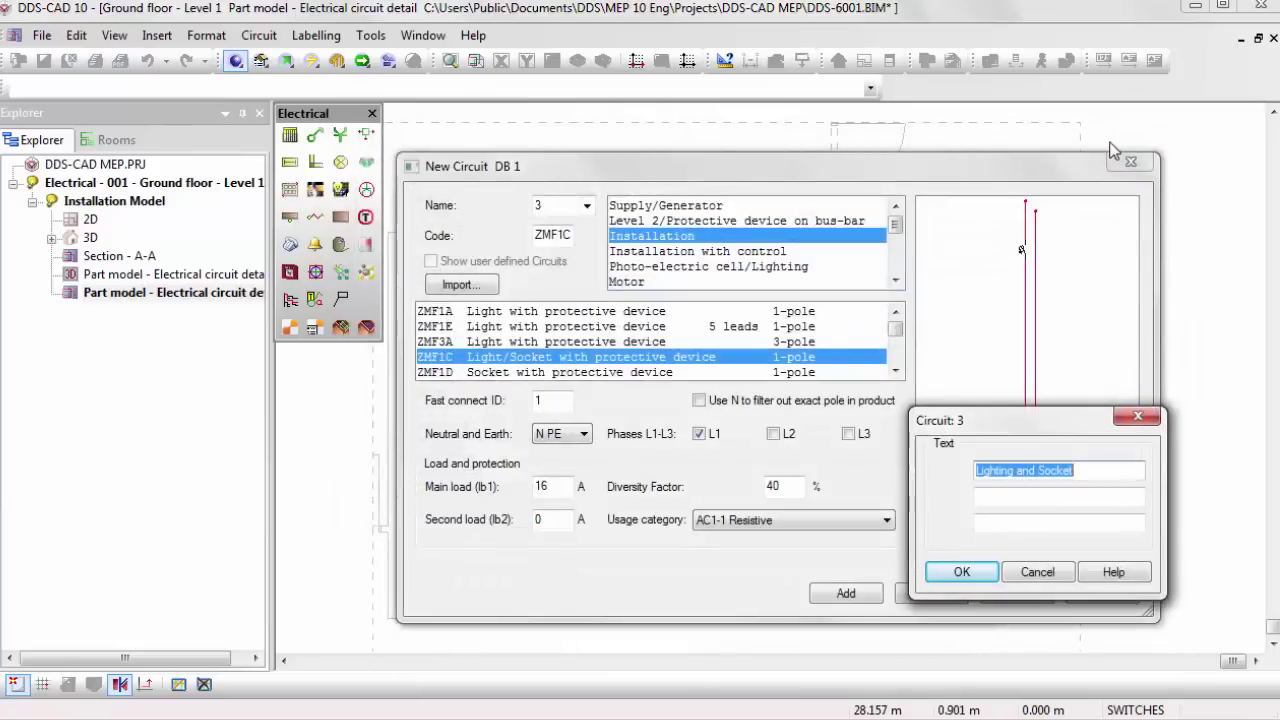
pyautogui.click(953, 578)
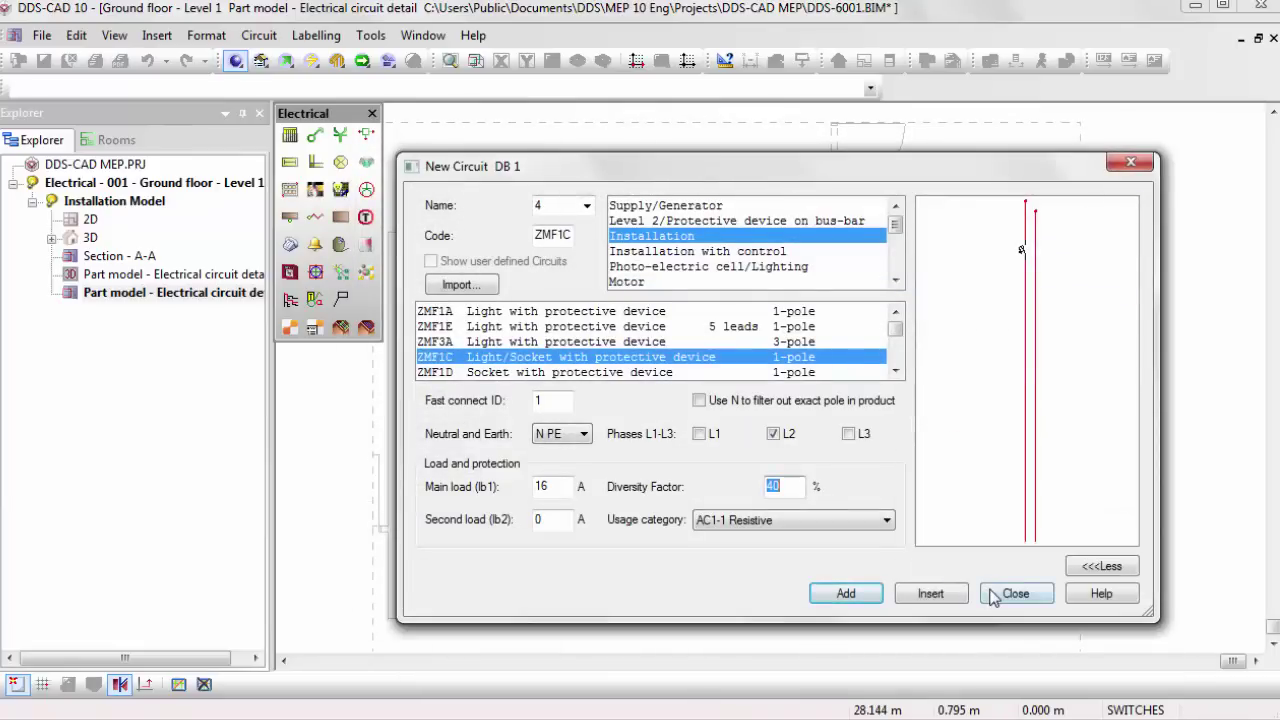
pyautogui.click(1010, 594)
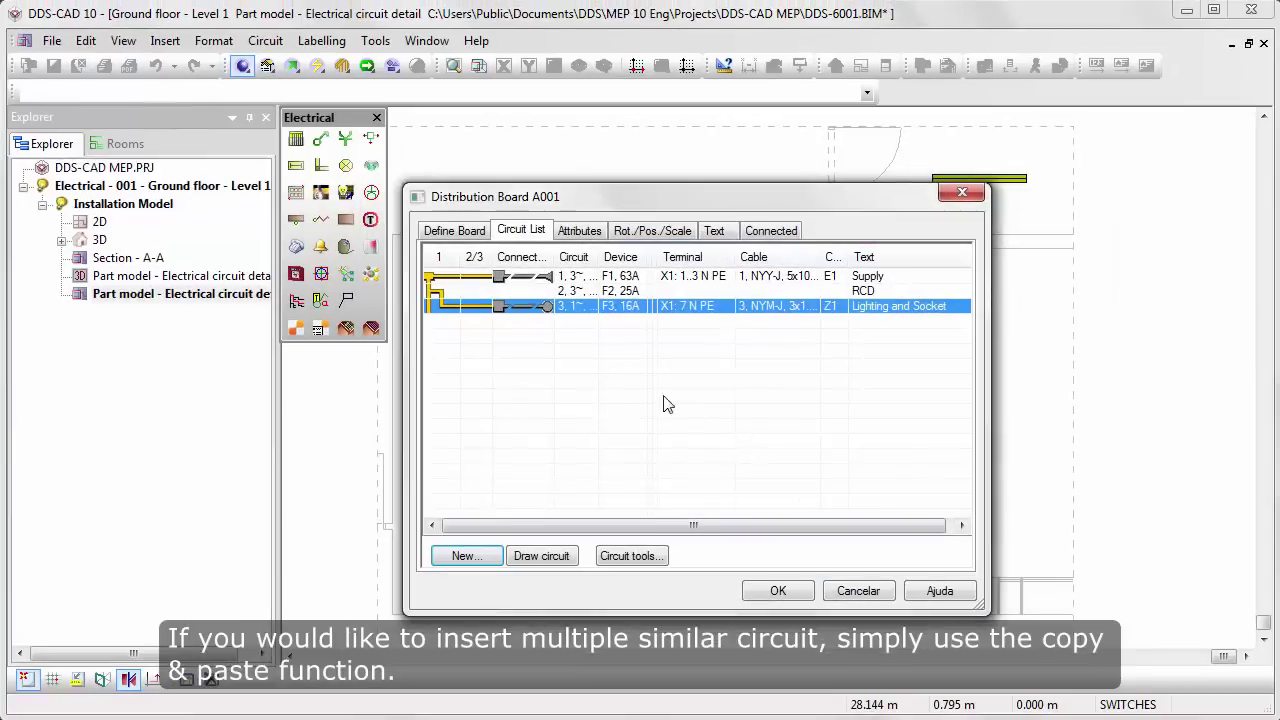
# Copy the Lighting and Socket circuit to create identical circuits 4–6.
pyautogui.rightClick(514, 312)
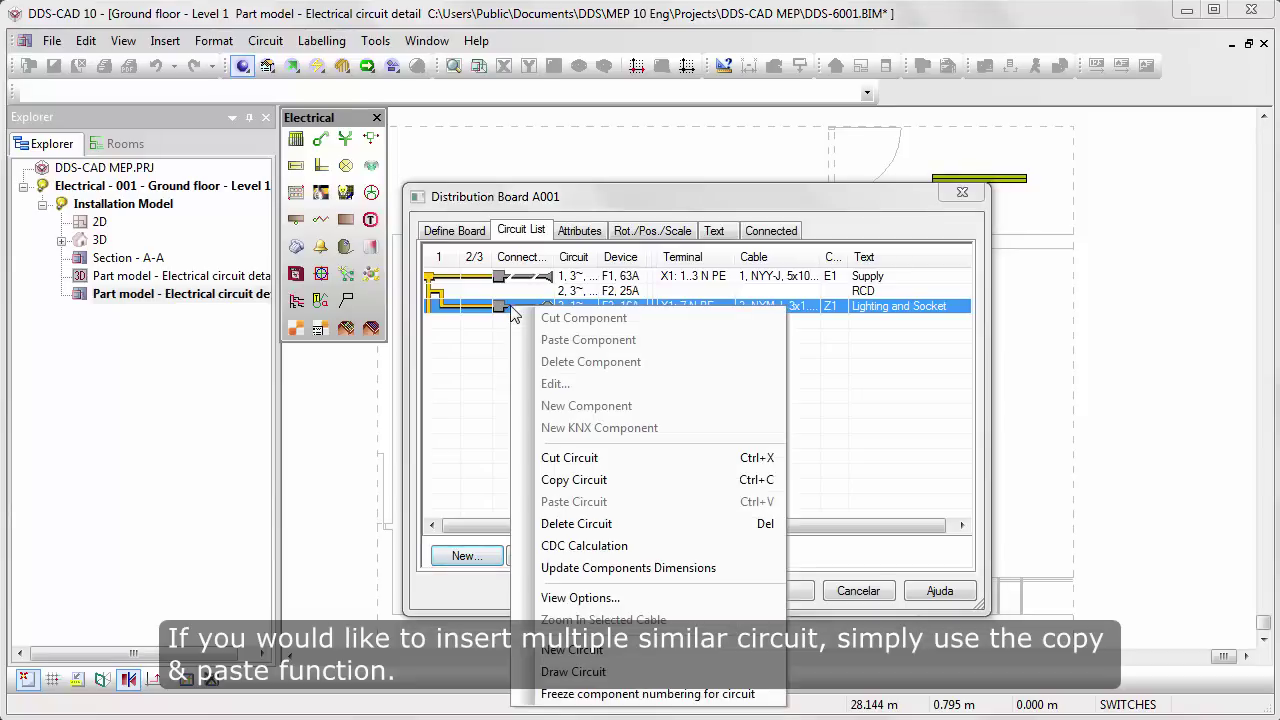
pyautogui.click(648, 476)
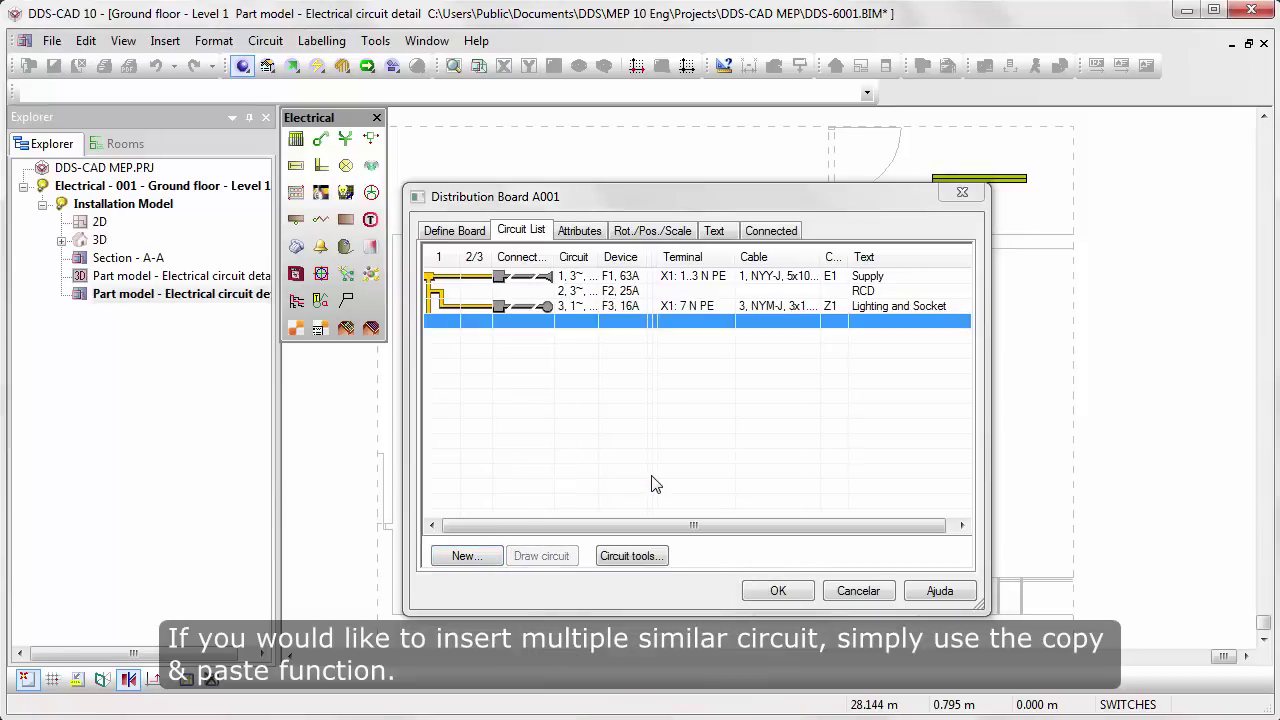
pyautogui.hotkey('ctrl', 'v')
pyautogui.hotkey('ctrl', 'v')
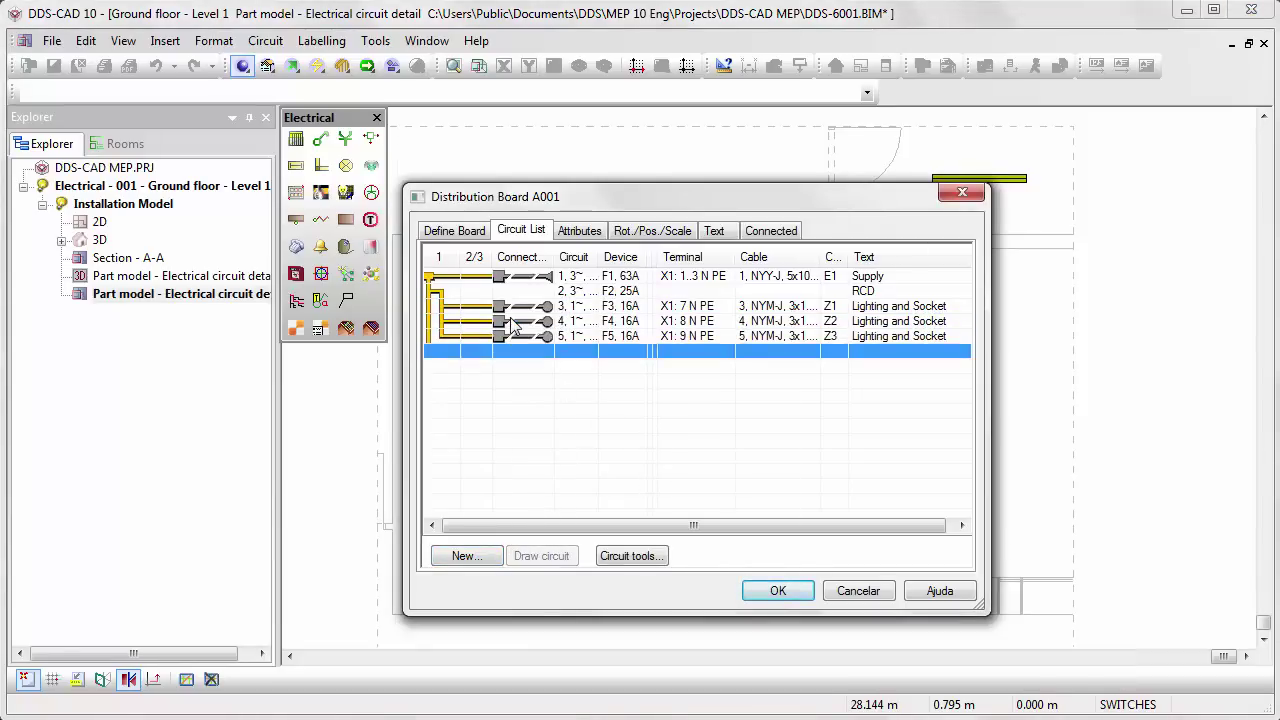
pyautogui.hotkey('ctrl', 'v')
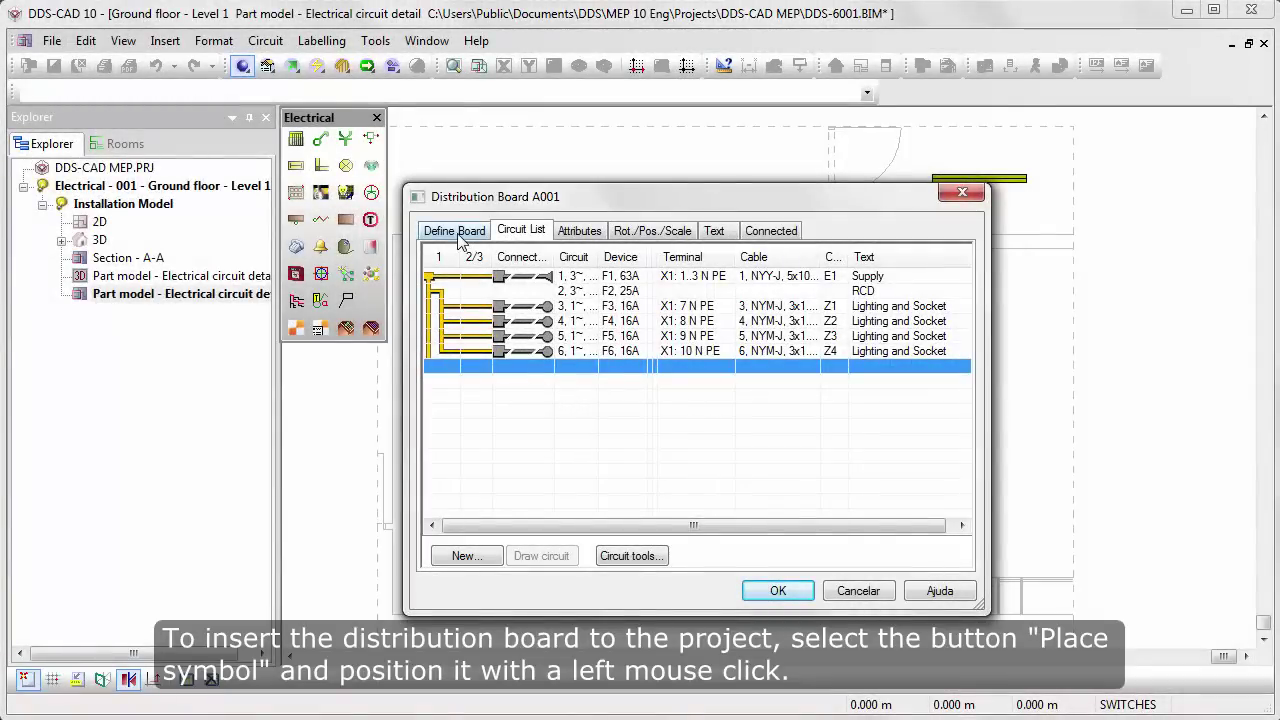
pyautogui.click(458, 233)
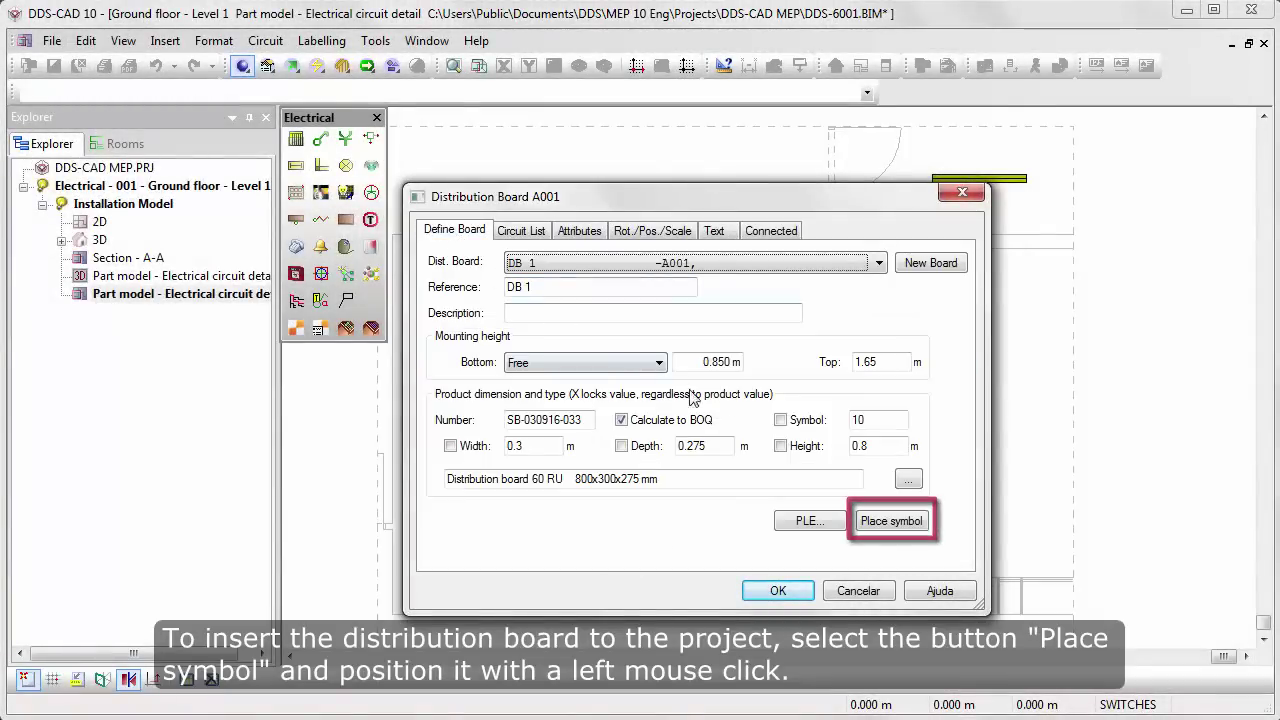
# Place the DB 1 board symbol on the plan's upper wall and save the model.
pyautogui.click(893, 521)
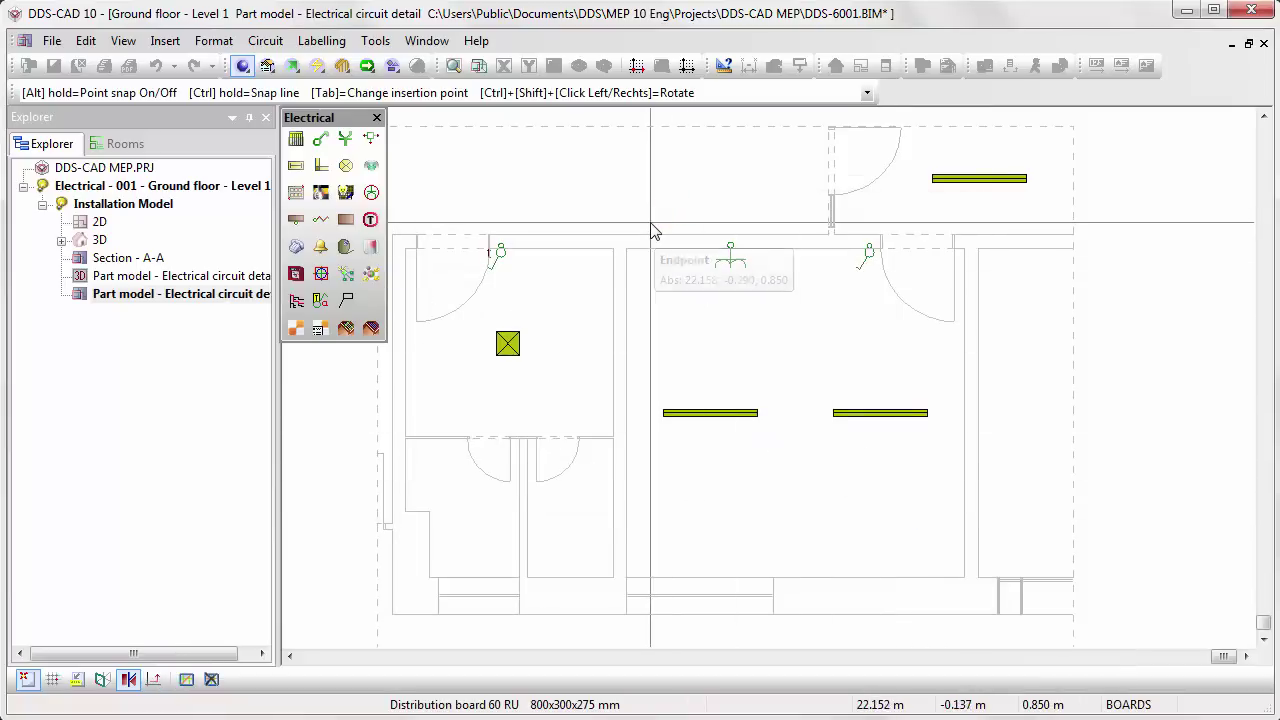
pyautogui.click(653, 236)
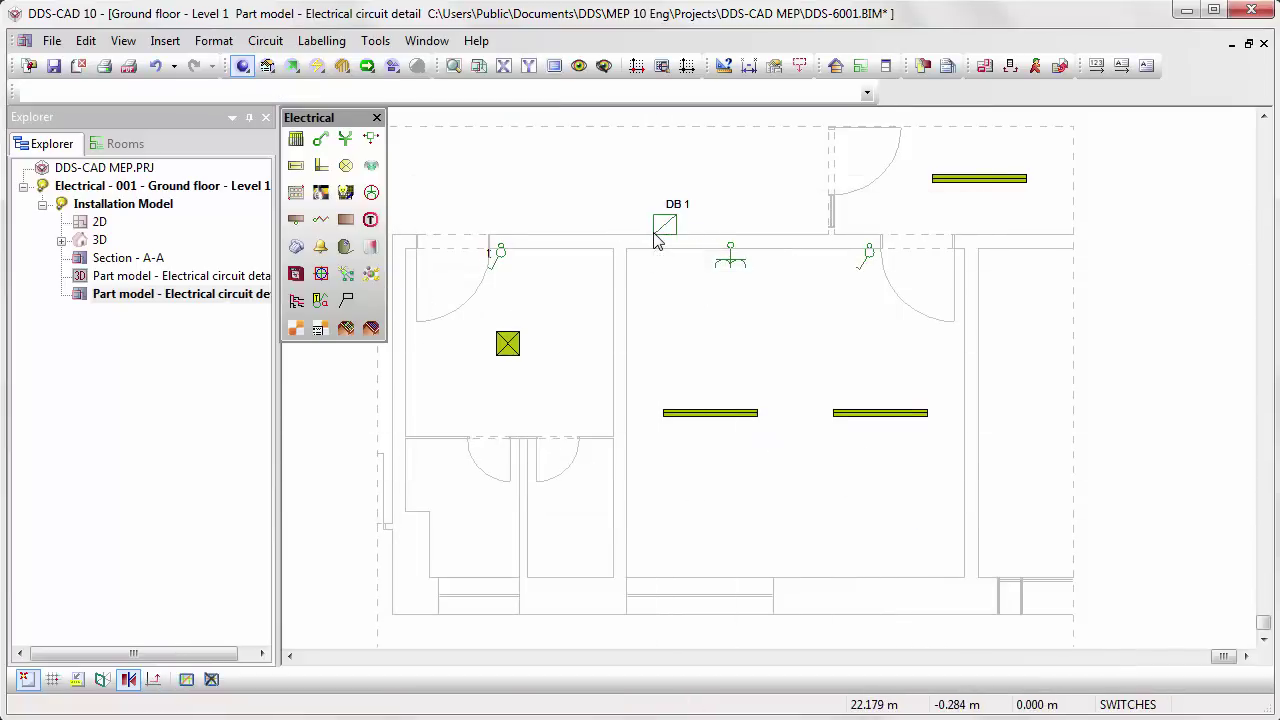
pyautogui.click(53, 66)
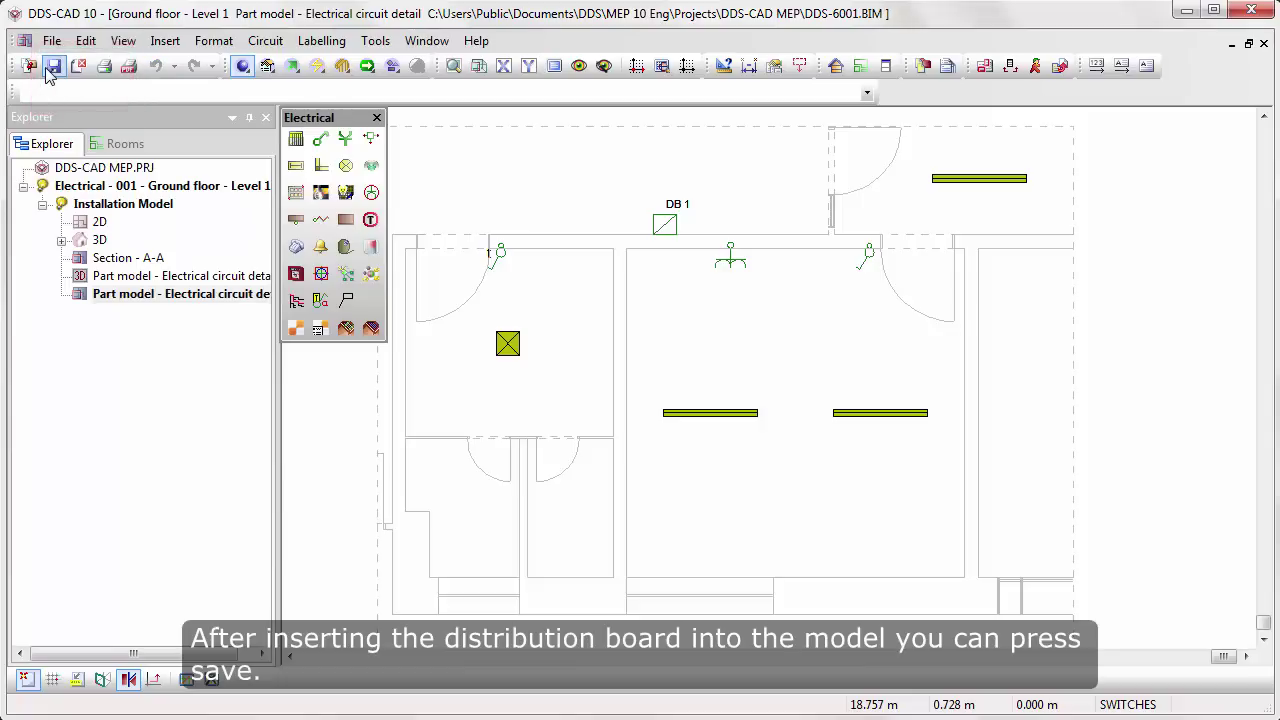
# Open the Dds-6500 Electrical schematic model from the Project manager.
pyautogui.click(29, 66)
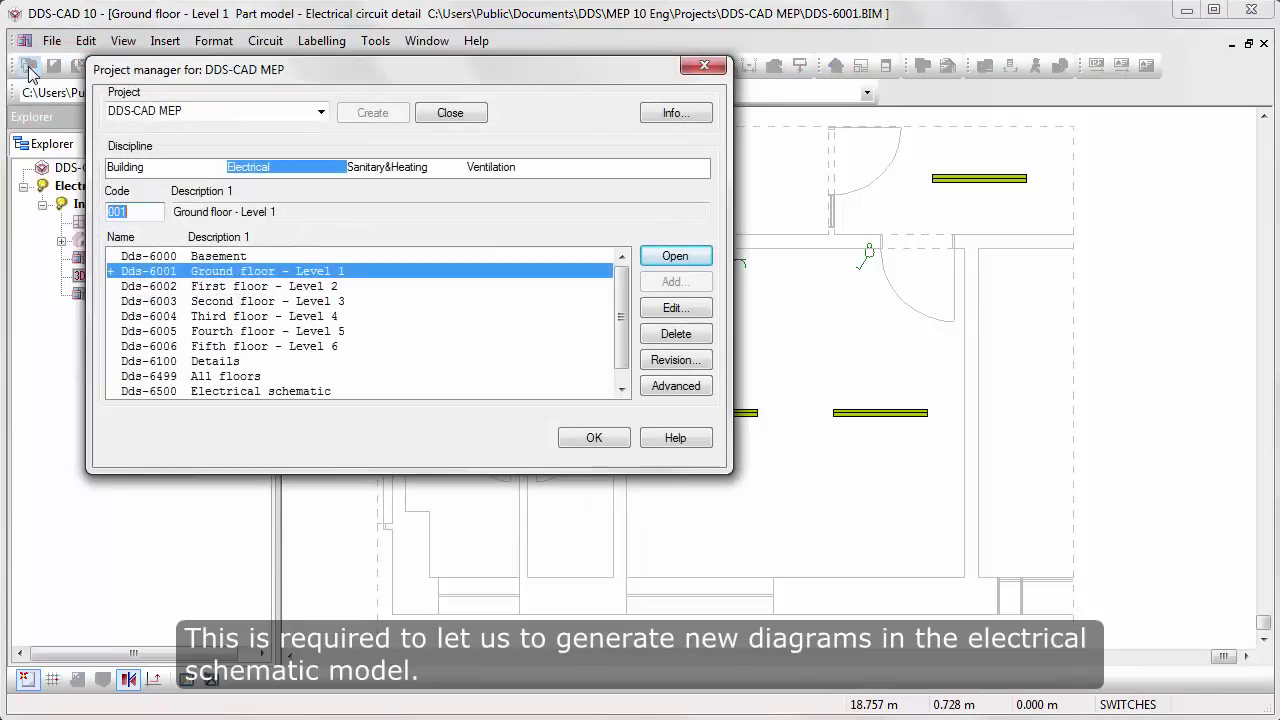
pyautogui.click(340, 391)
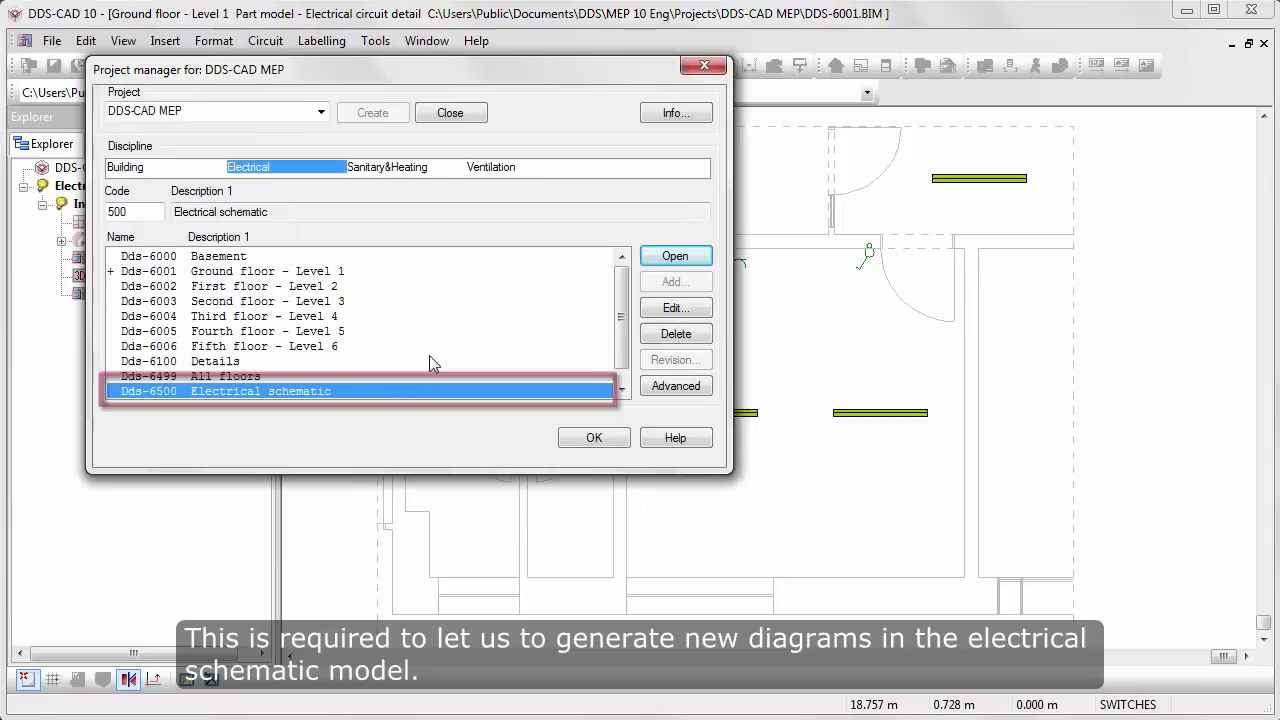
pyautogui.click(657, 262)
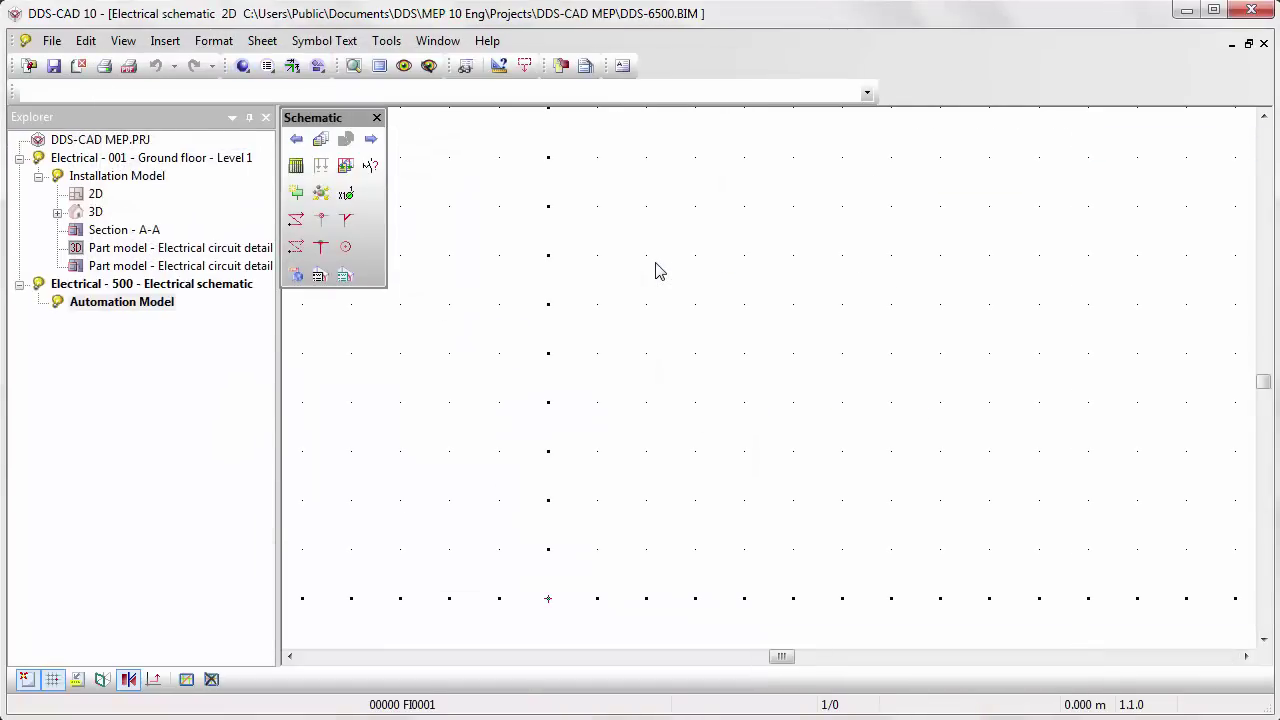
# Generate a Multi Main Diagram L1-L3/N/PE sheet for distribution board DB 1.
pyautogui.click(296, 166)
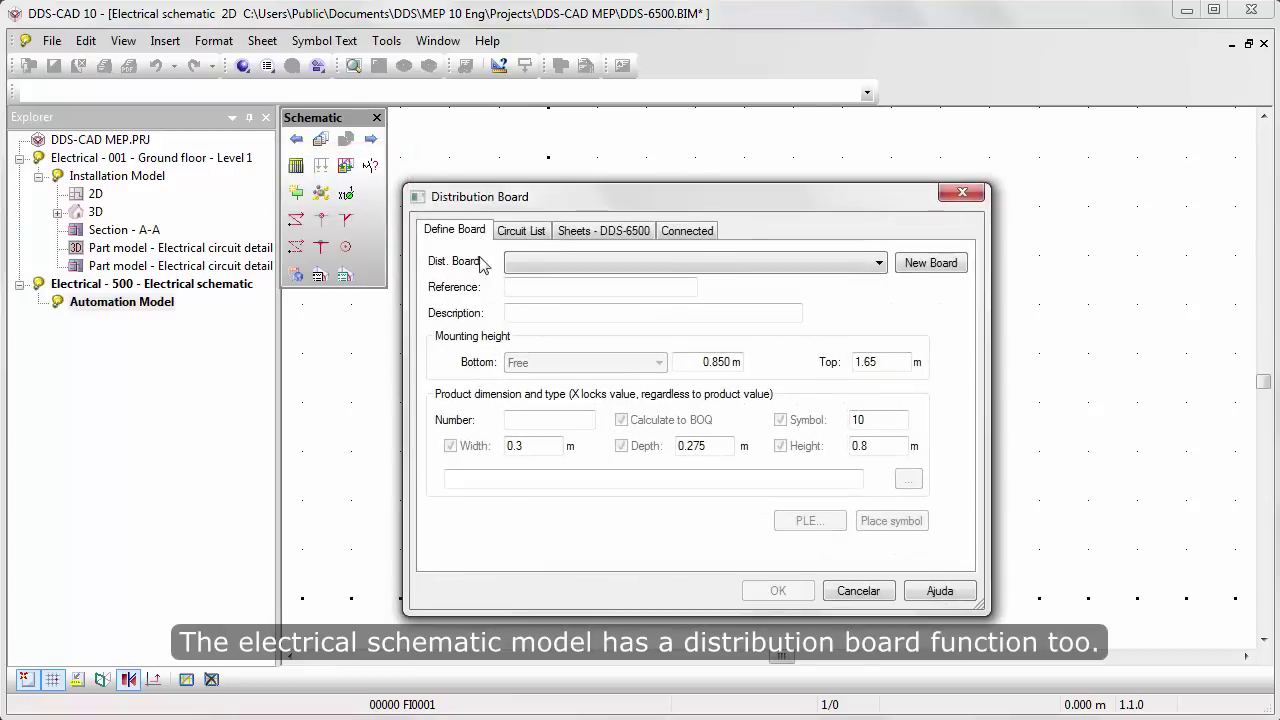
pyautogui.click(537, 262)
pyautogui.click(545, 283)
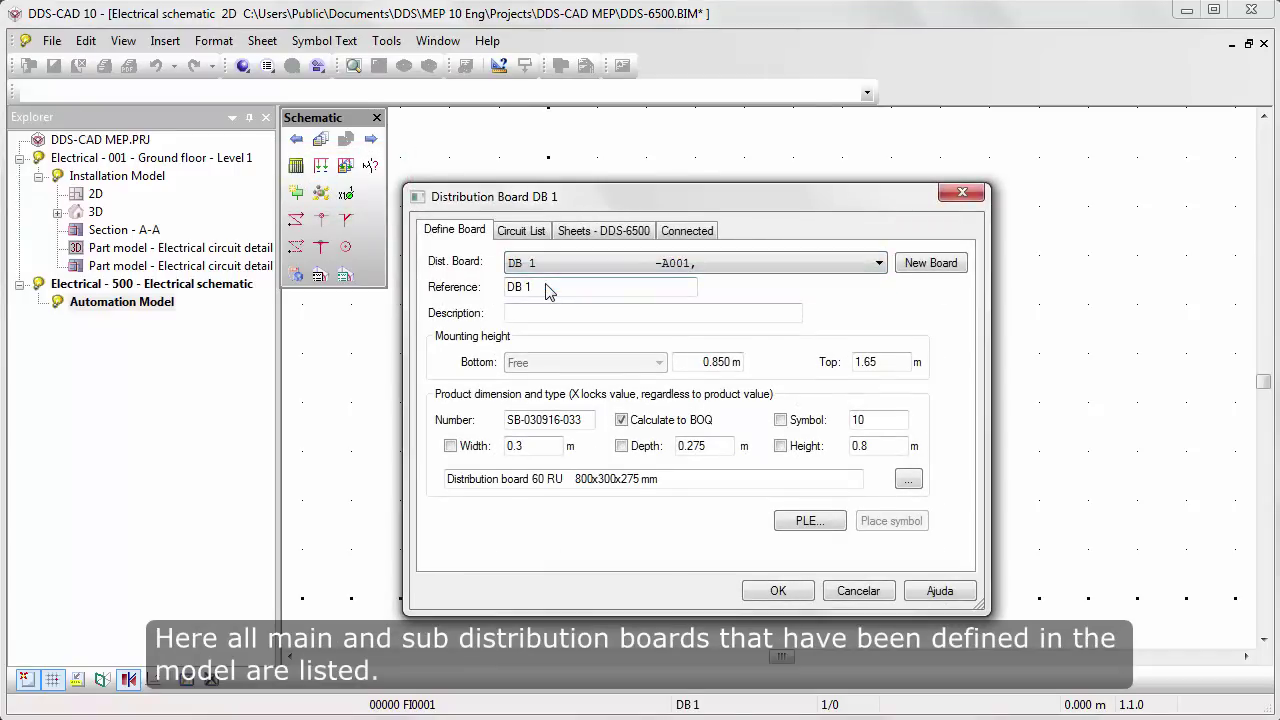
pyautogui.click(592, 235)
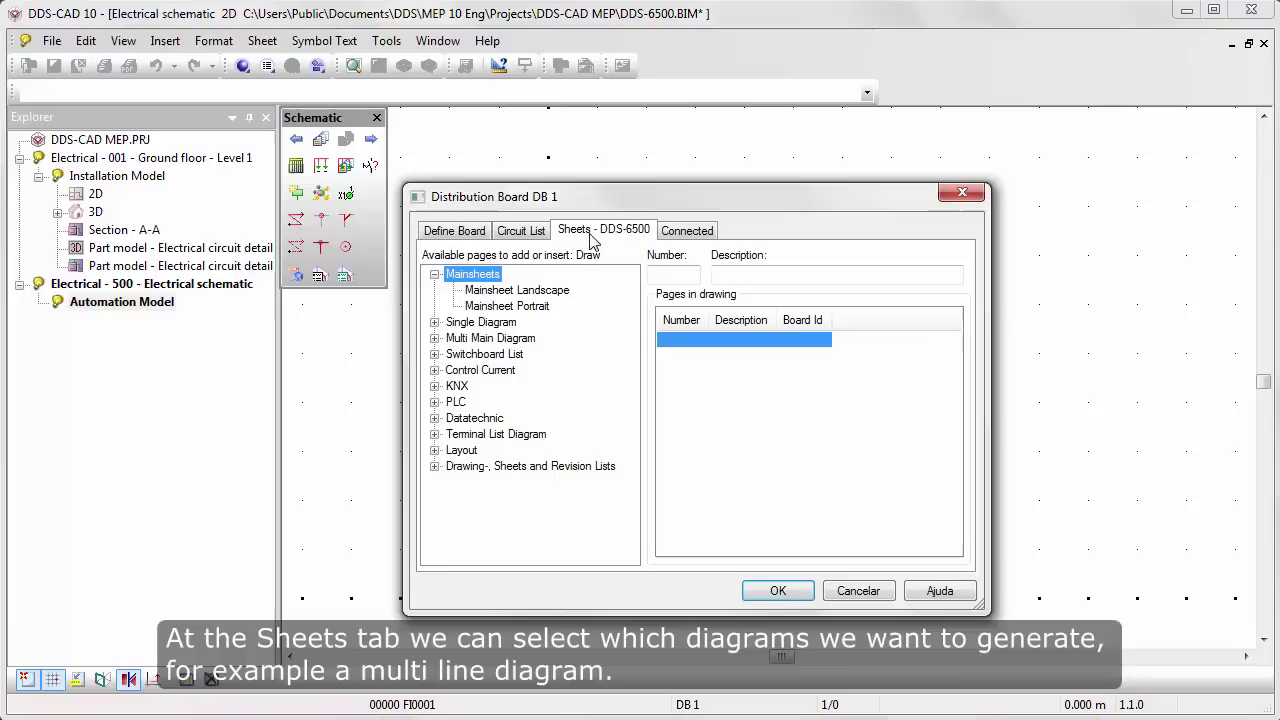
pyautogui.click(434, 338)
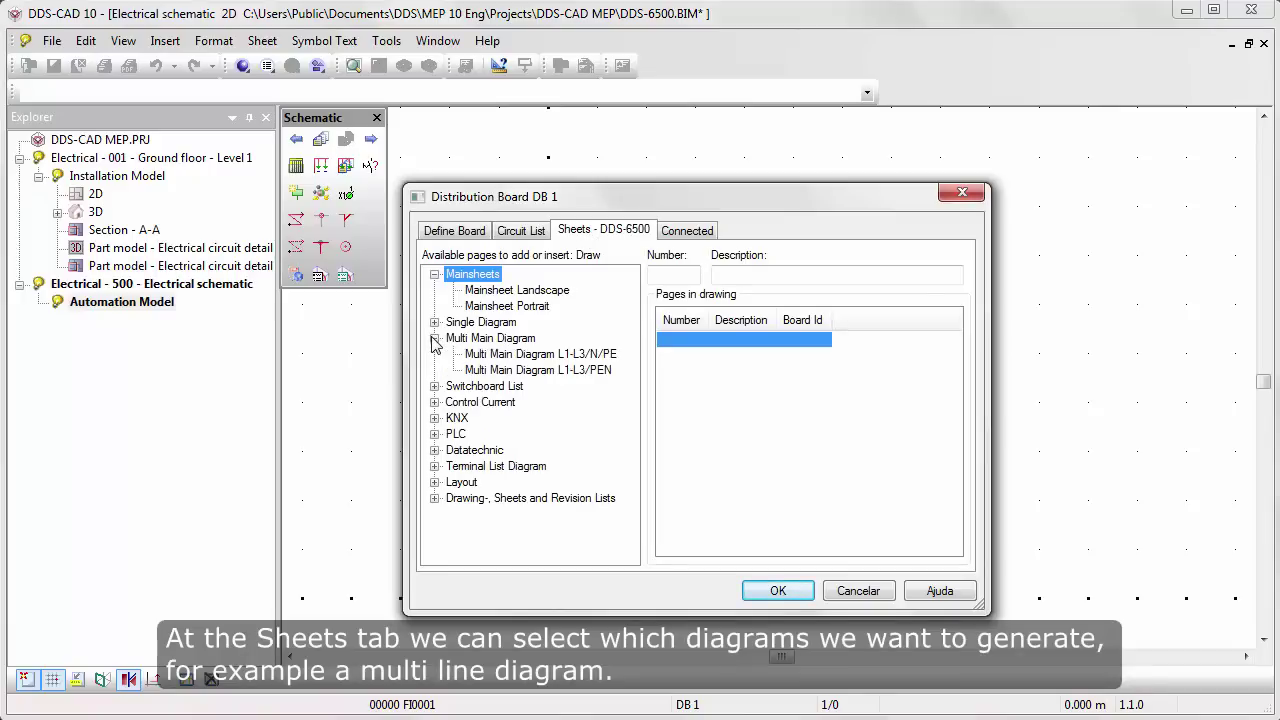
pyautogui.doubleClick(471, 356)
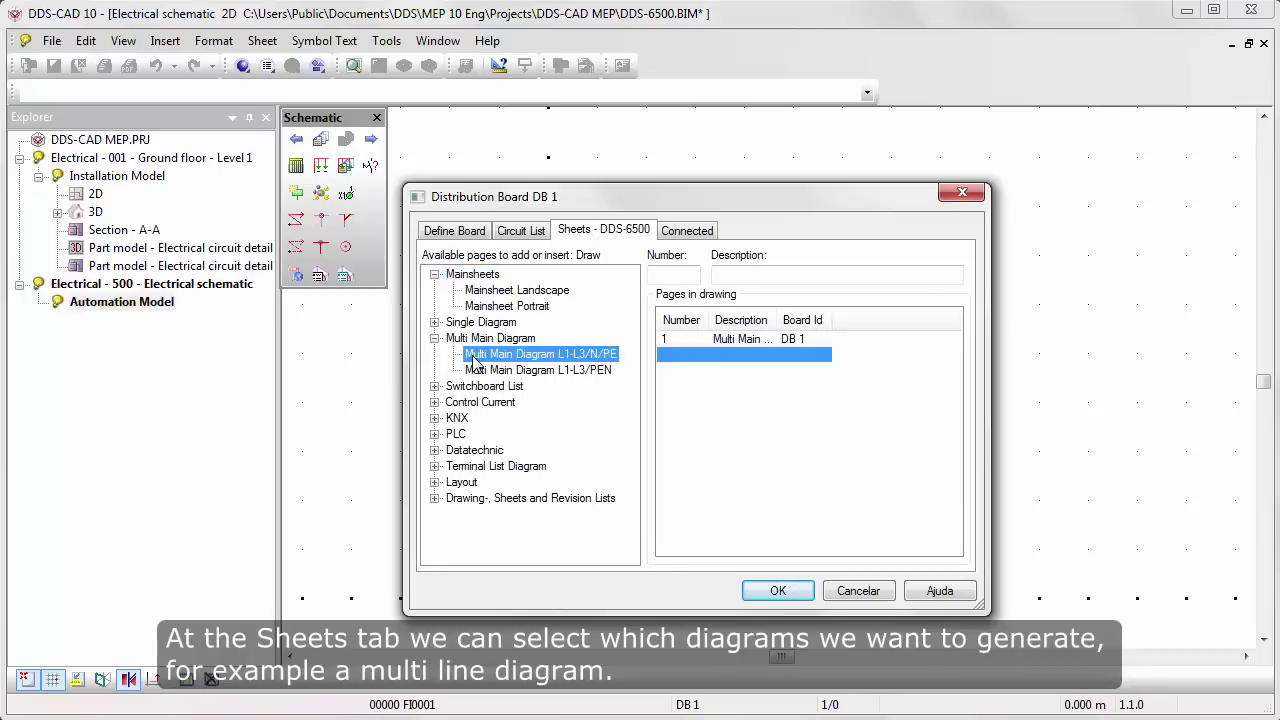
pyautogui.click(772, 591)
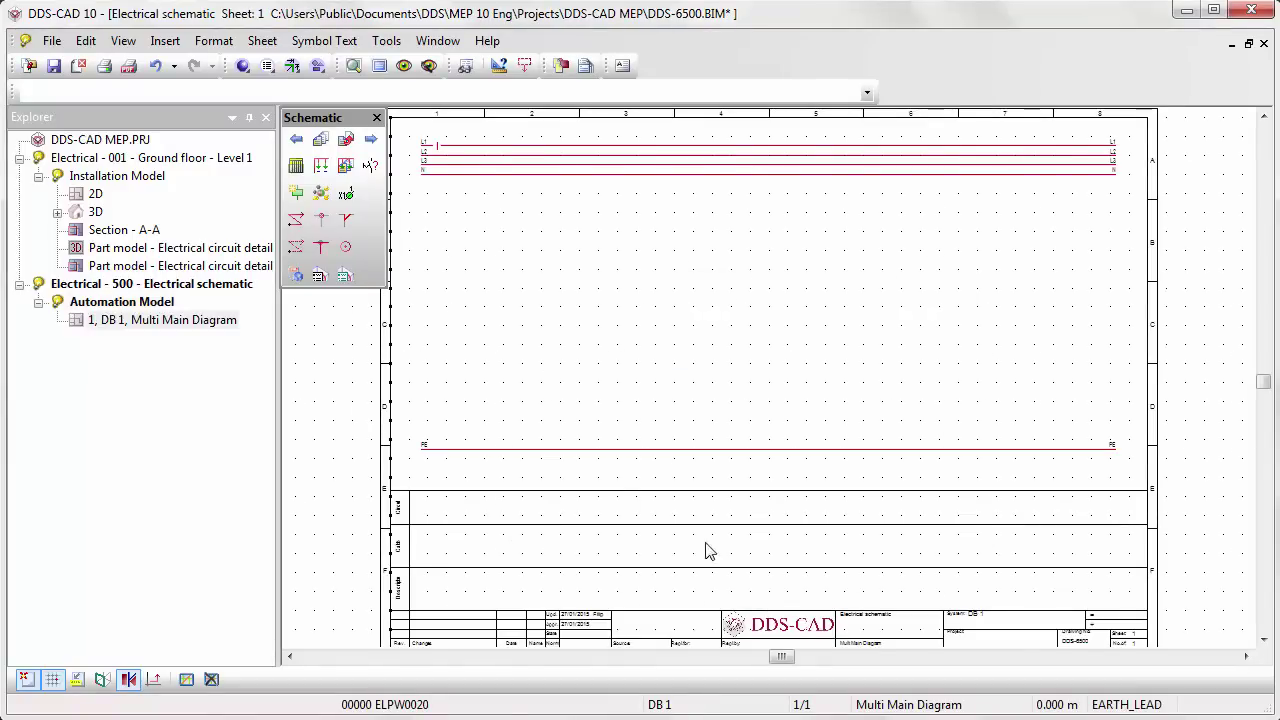
# Draw all DB 1 circuits onto the schematic and zoom into the circuit table.
pyautogui.click(320, 165)
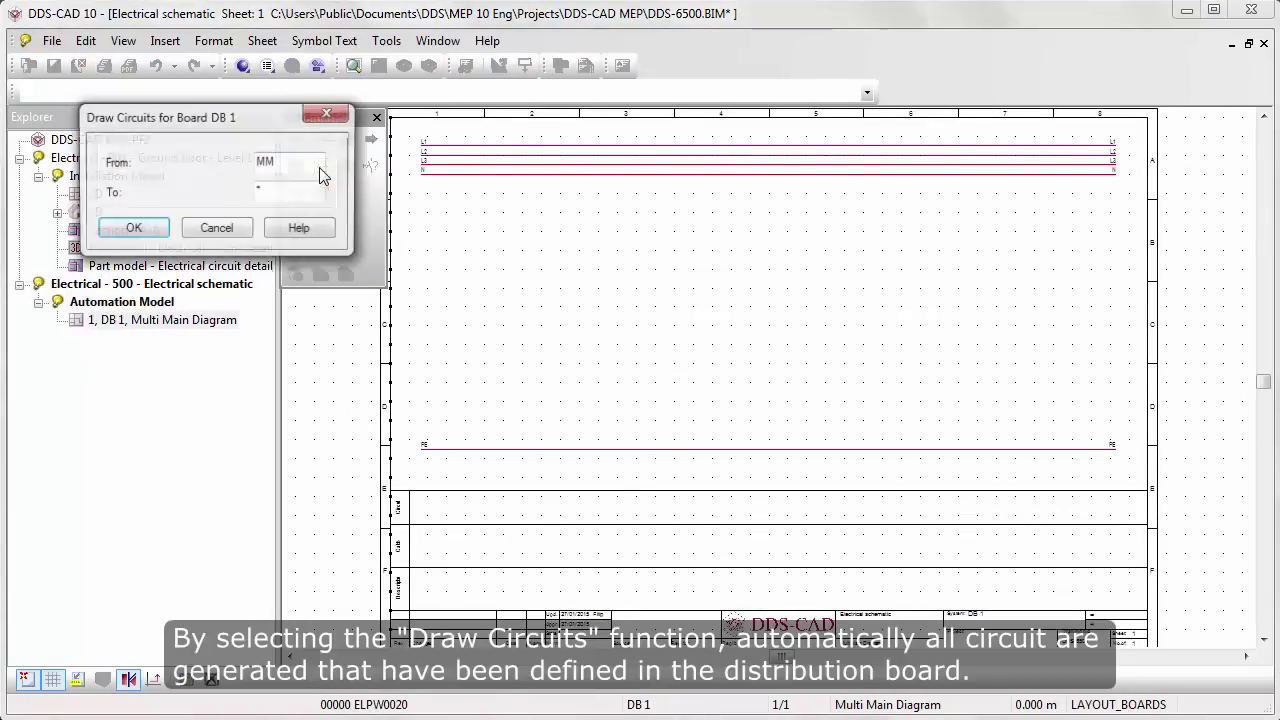
pyautogui.click(157, 229)
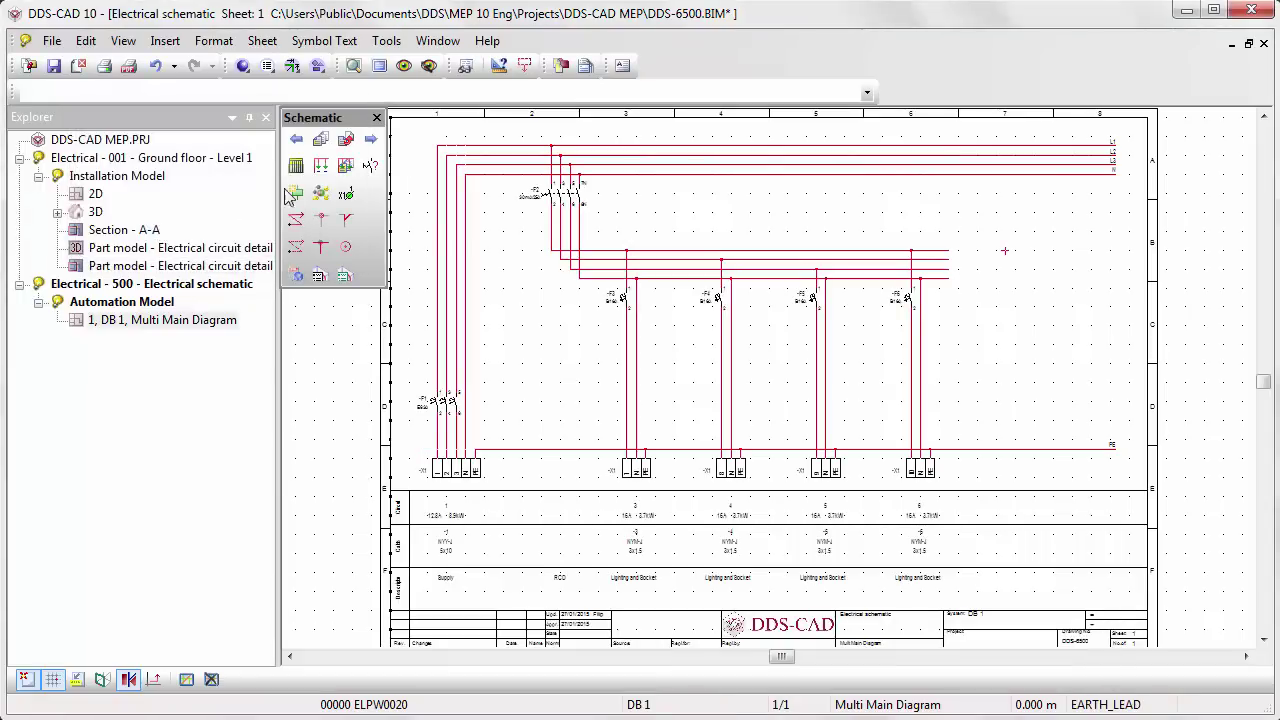
pyautogui.moveTo(468, 202); pyautogui.dragTo(1004, 580)
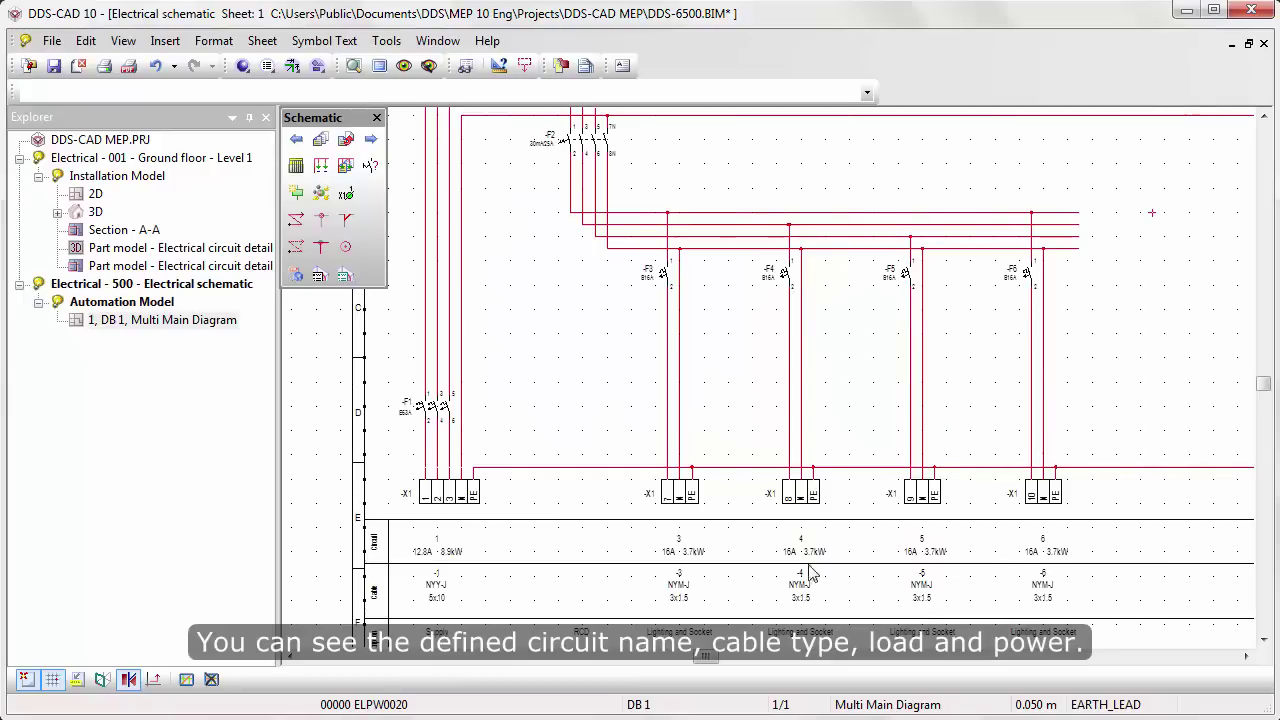
pyautogui.moveTo(318, 487); pyautogui.dragTo(1082, 641)
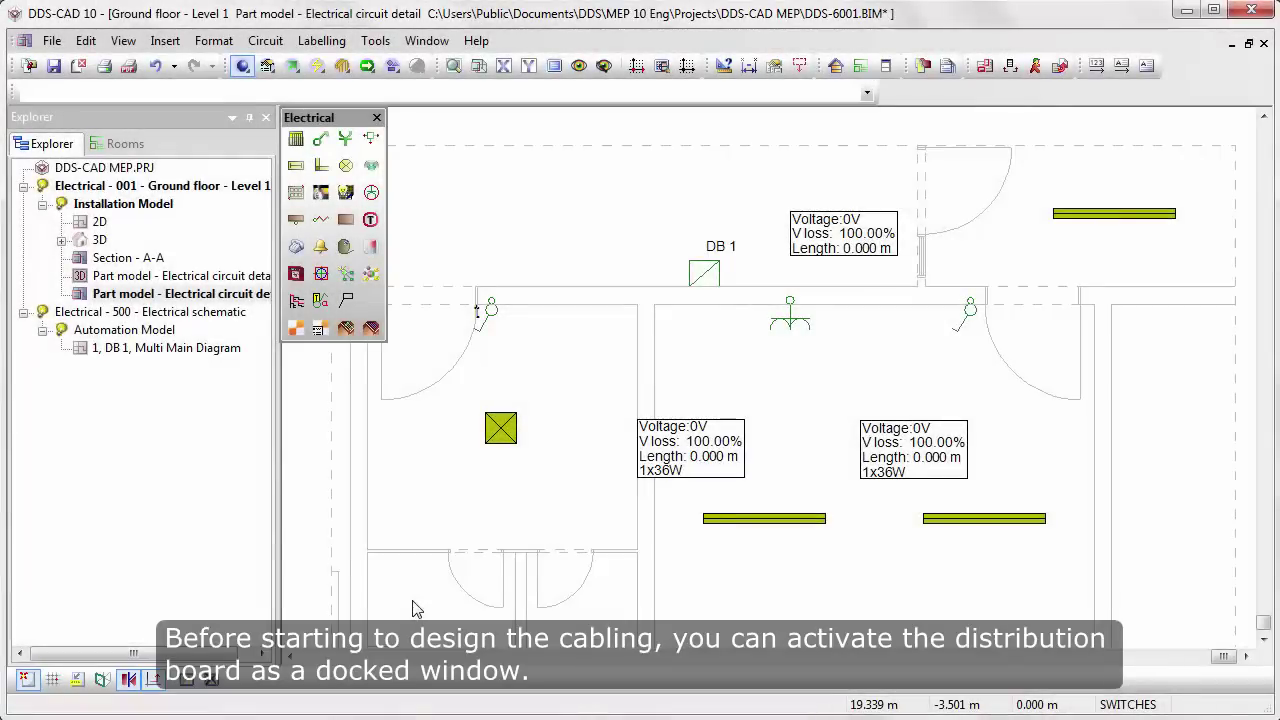
# Dock the DB 1 circuit list below the plan and start drawing circuit 3's cable.
pyautogui.rightClick(432, 678)
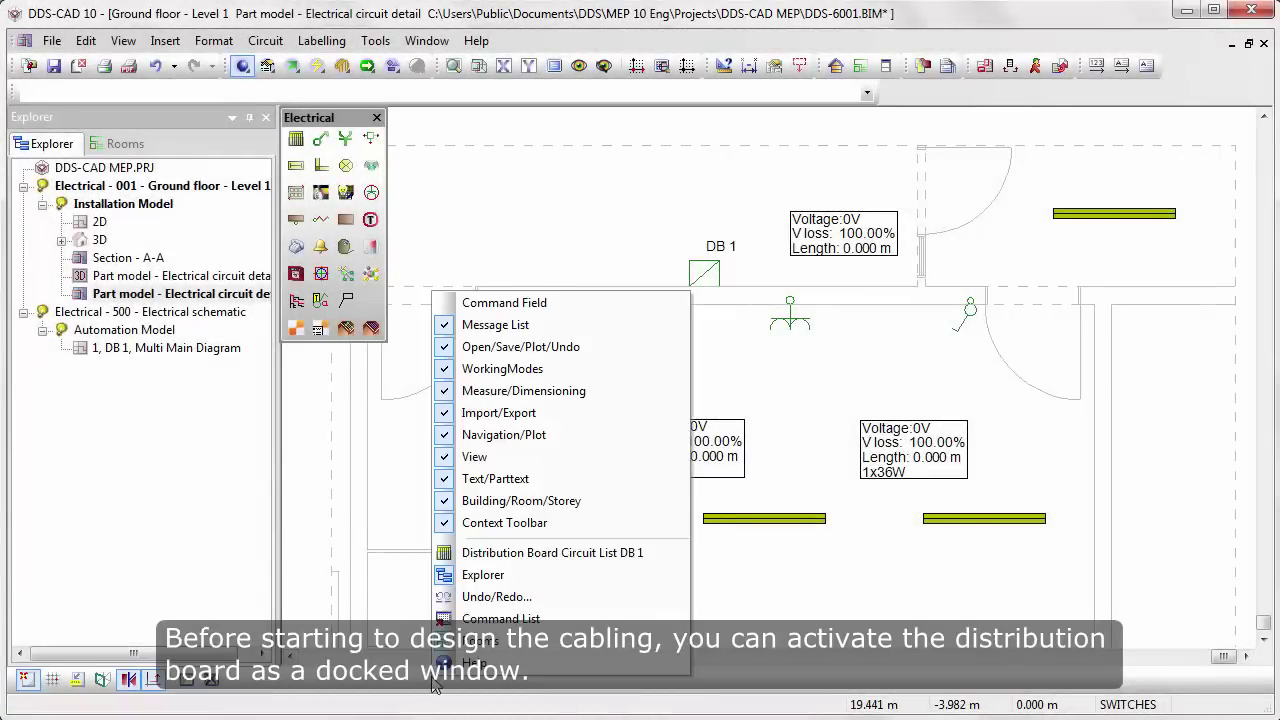
pyautogui.click(669, 556)
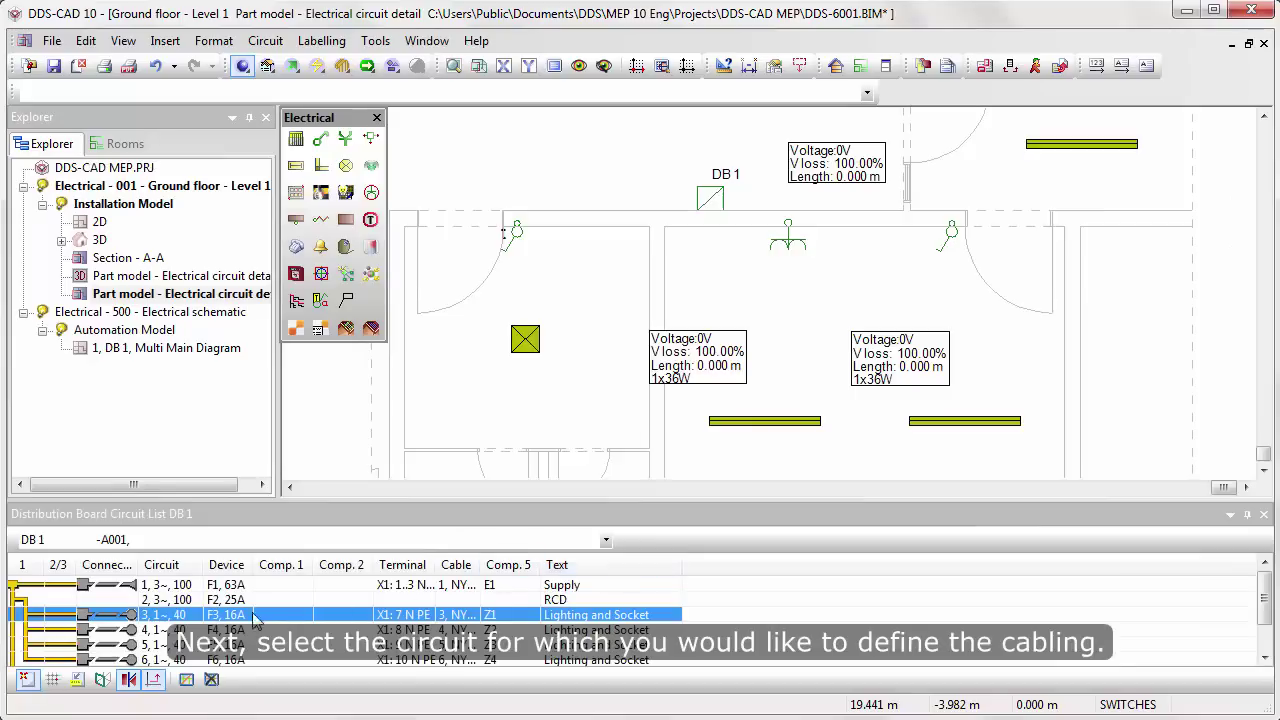
pyautogui.rightClick(248, 618)
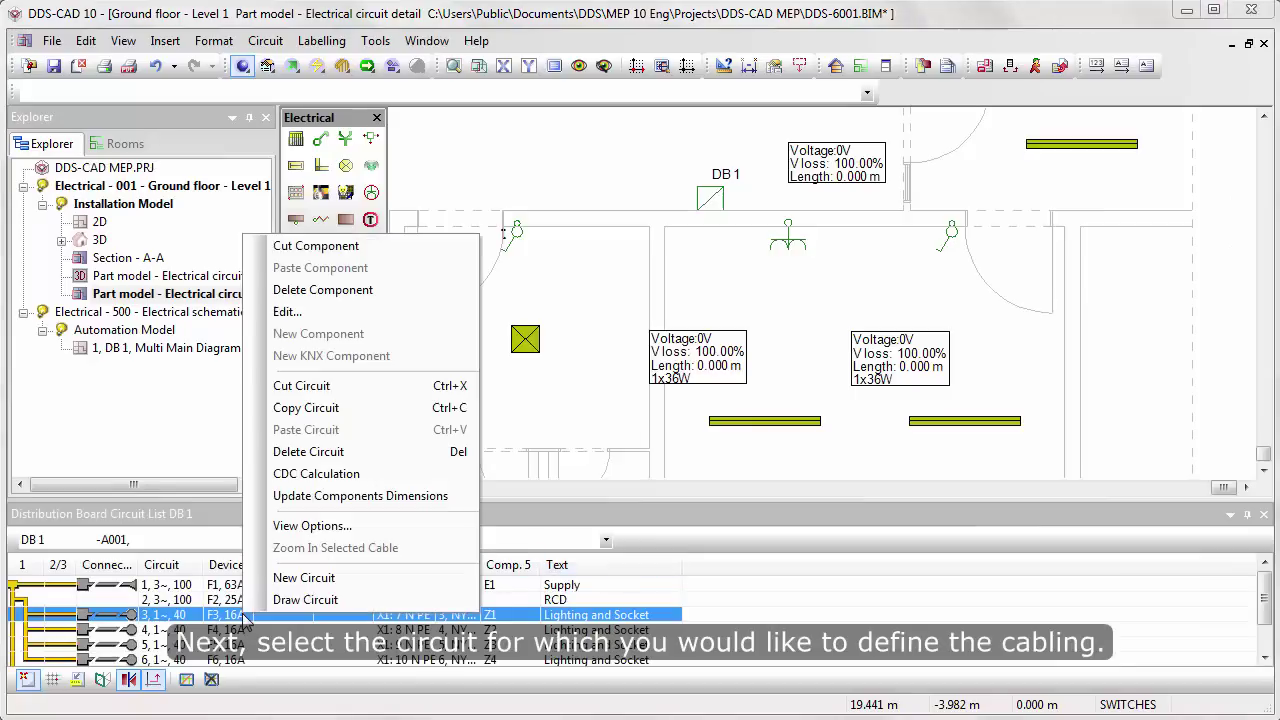
pyautogui.click(384, 605)
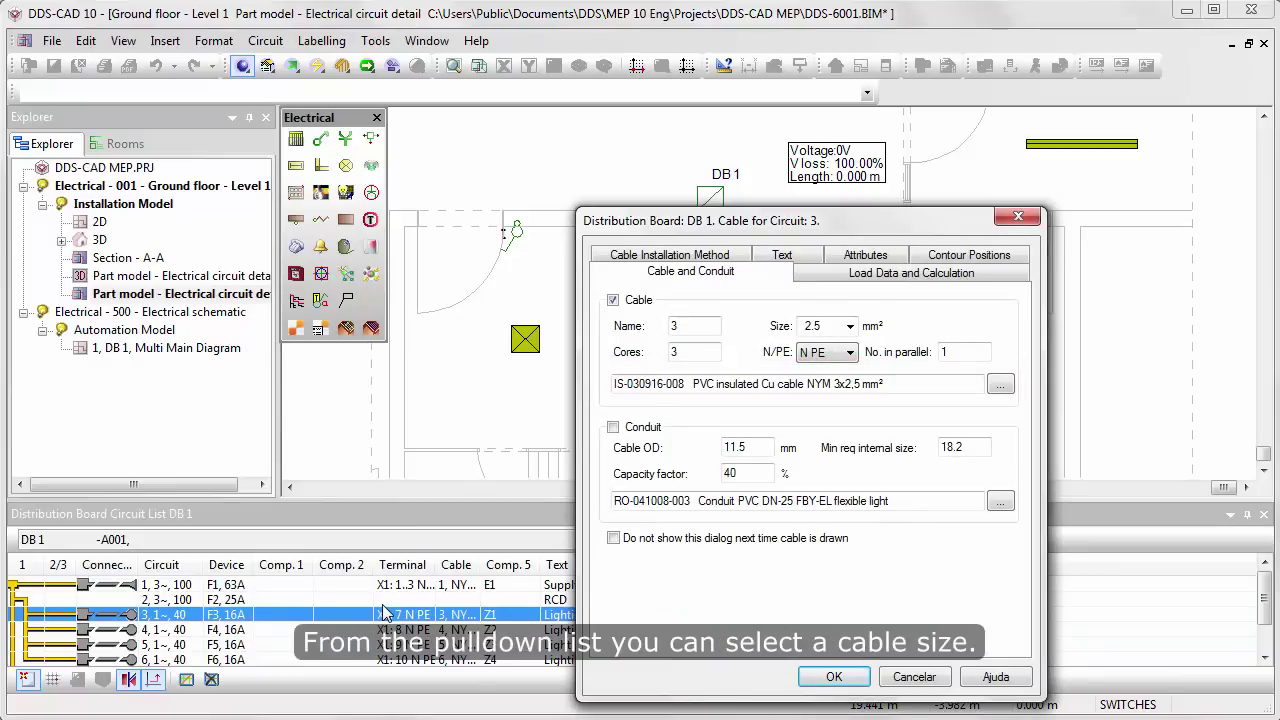
# Keep circuit 3's cable at 2.5 mm² NYM 3x2.5, with conduit left unchecked.
pyautogui.click(850, 326)
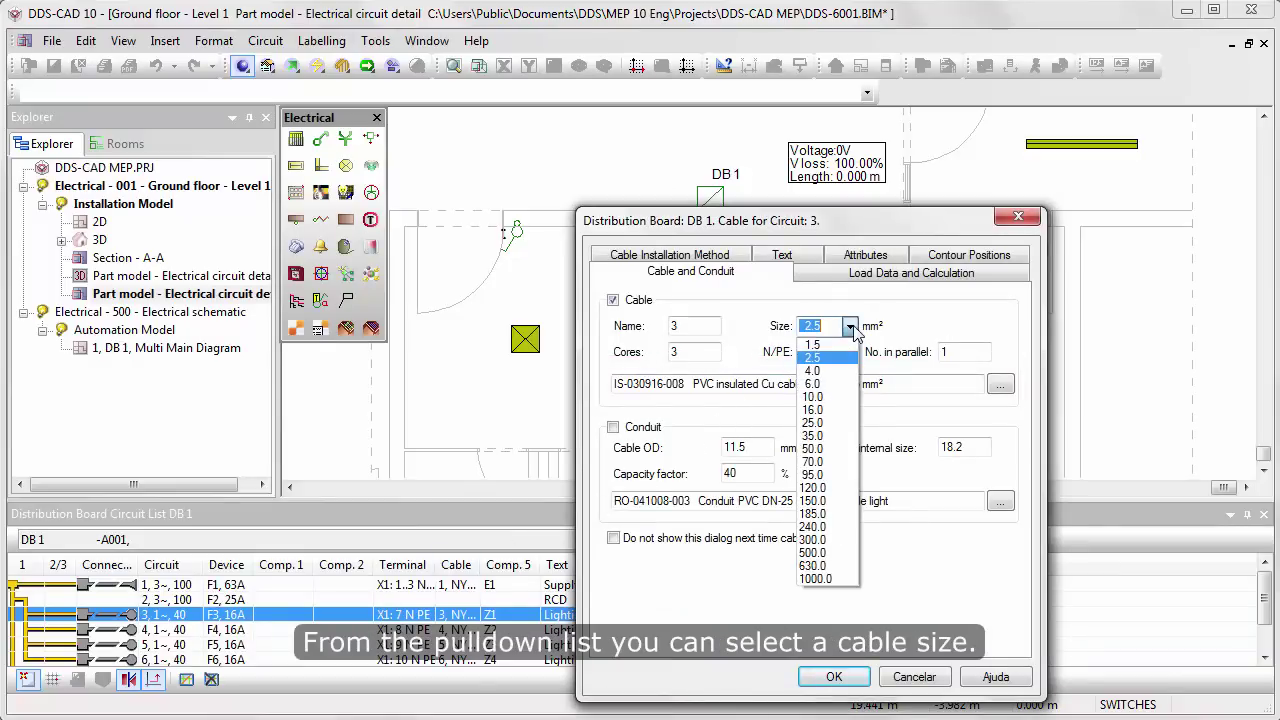
pyautogui.click(853, 328)
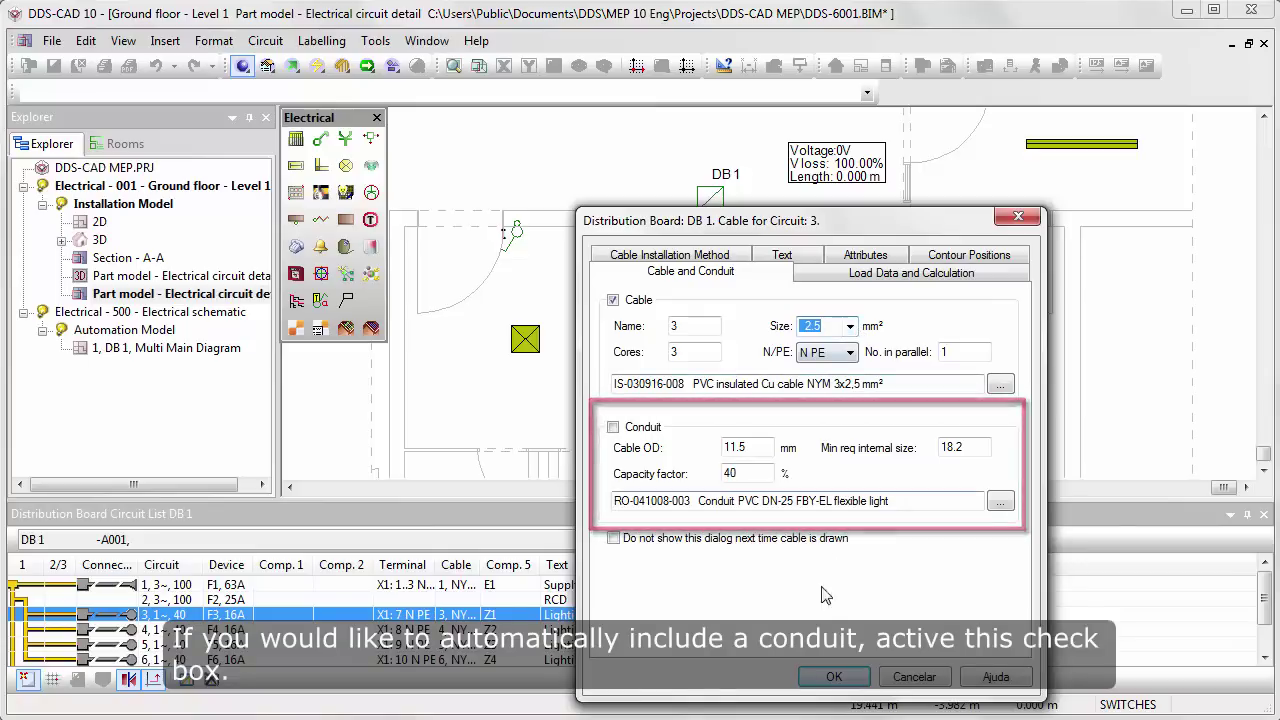
# Start circuit 3's cable at DB 1 with a 1.250 m installation height.
pyautogui.click(820, 678)
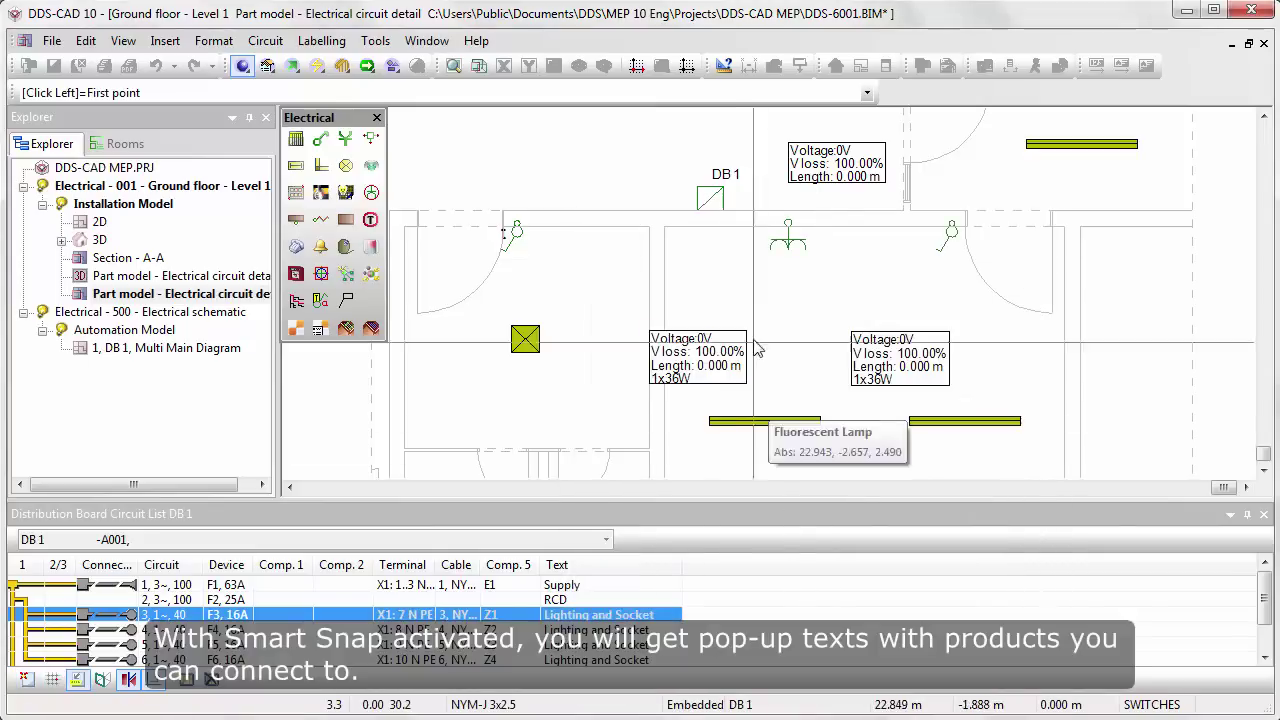
pyautogui.click(710, 202)
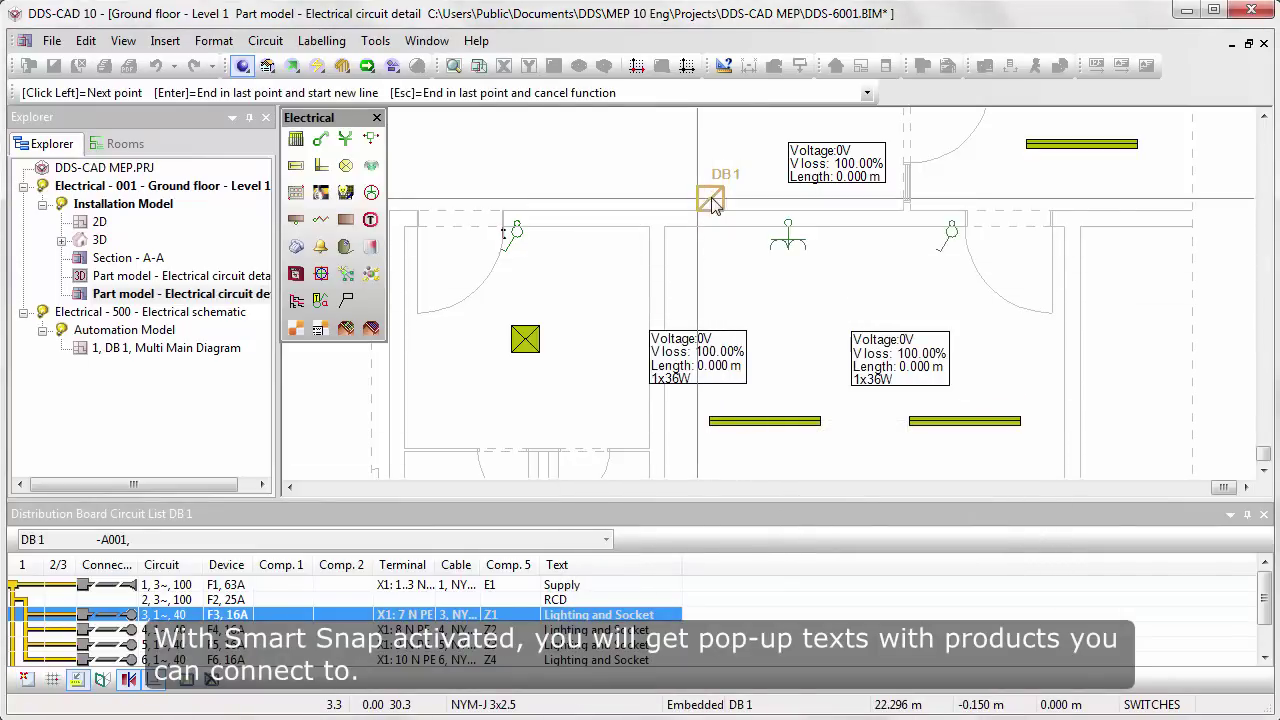
pyautogui.press('pageup')
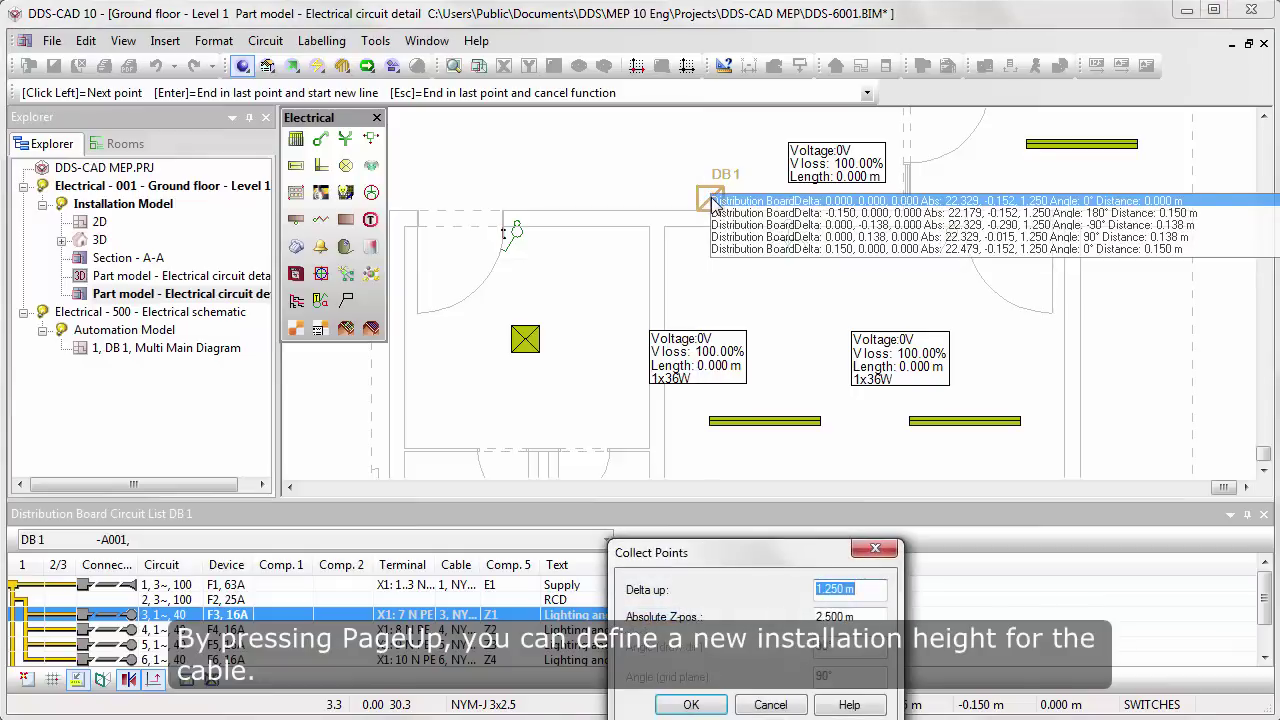
pyautogui.click(690, 704)
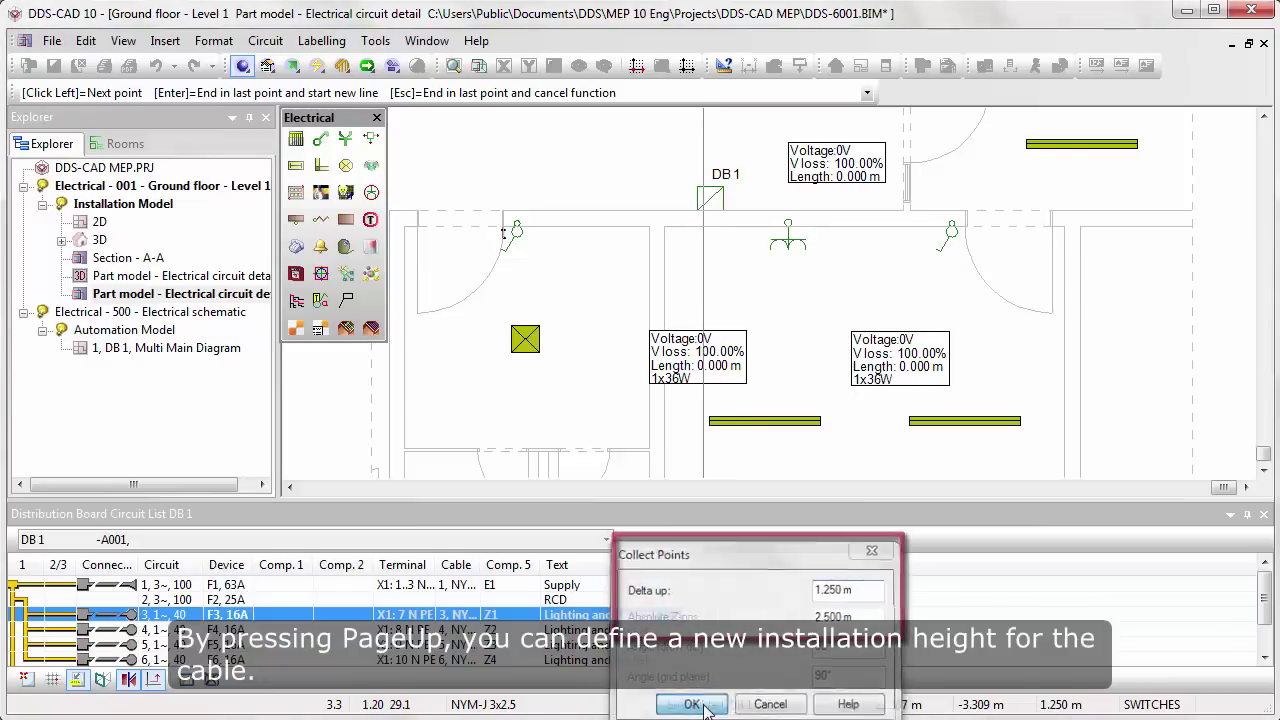
# Route the cable through both fluorescent lamps, the switch and the socket, and finish the run.
pyautogui.click(766, 430)
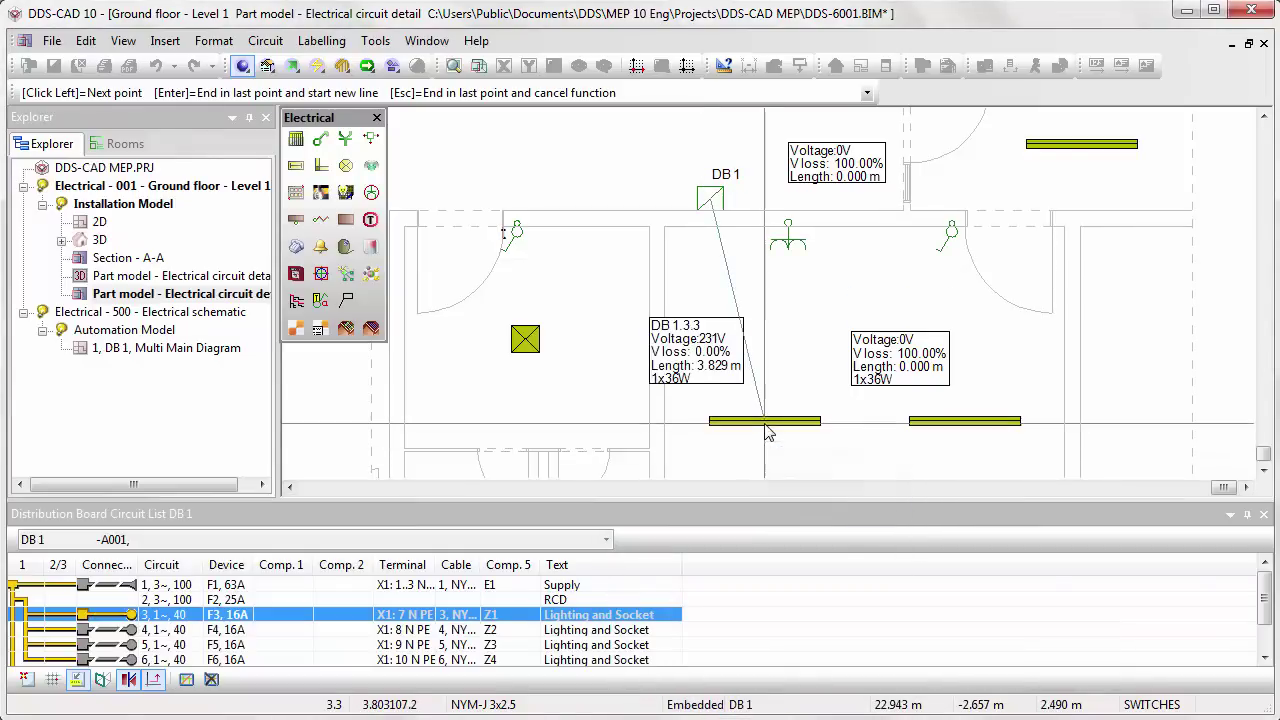
pyautogui.click(966, 428)
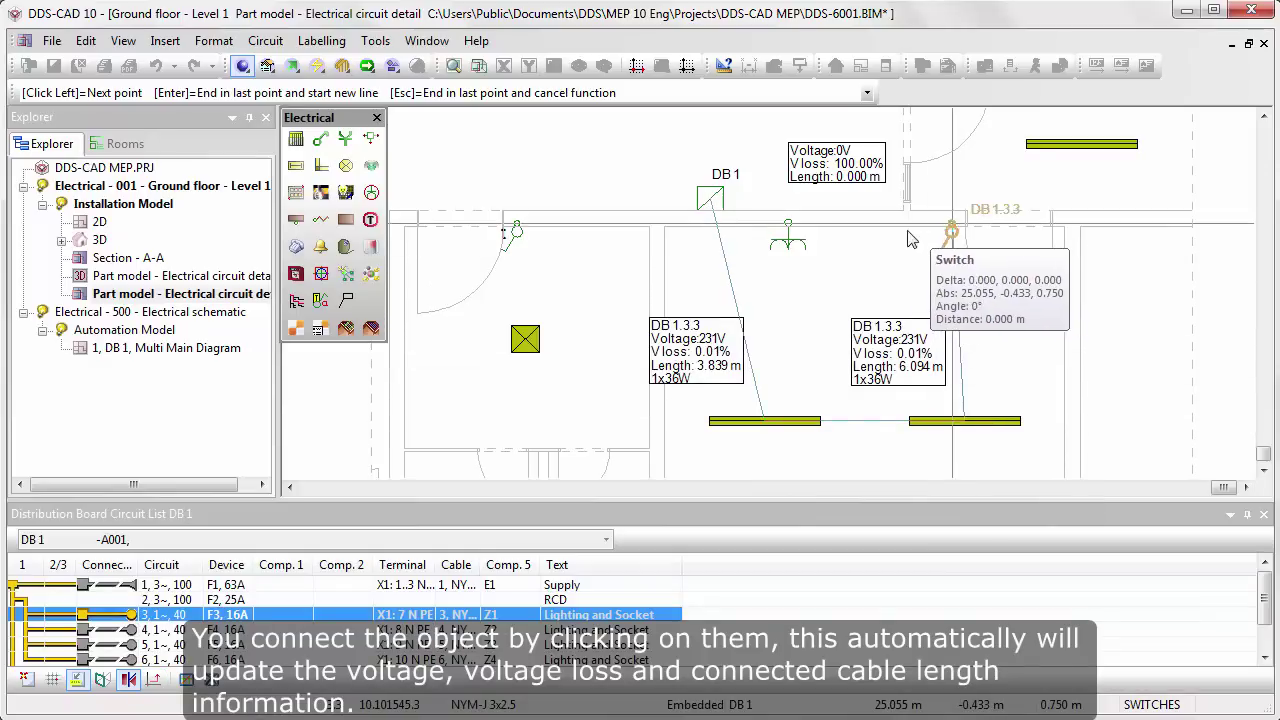
pyautogui.click(949, 230)
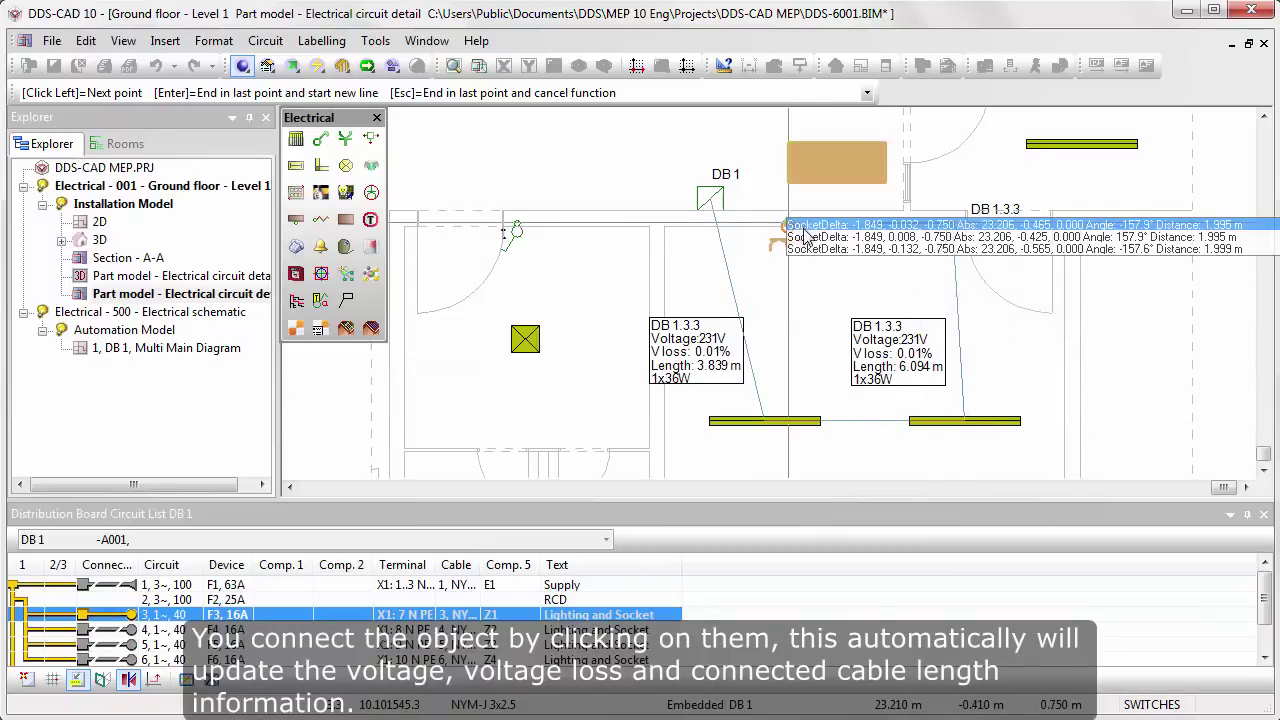
pyautogui.click(806, 238)
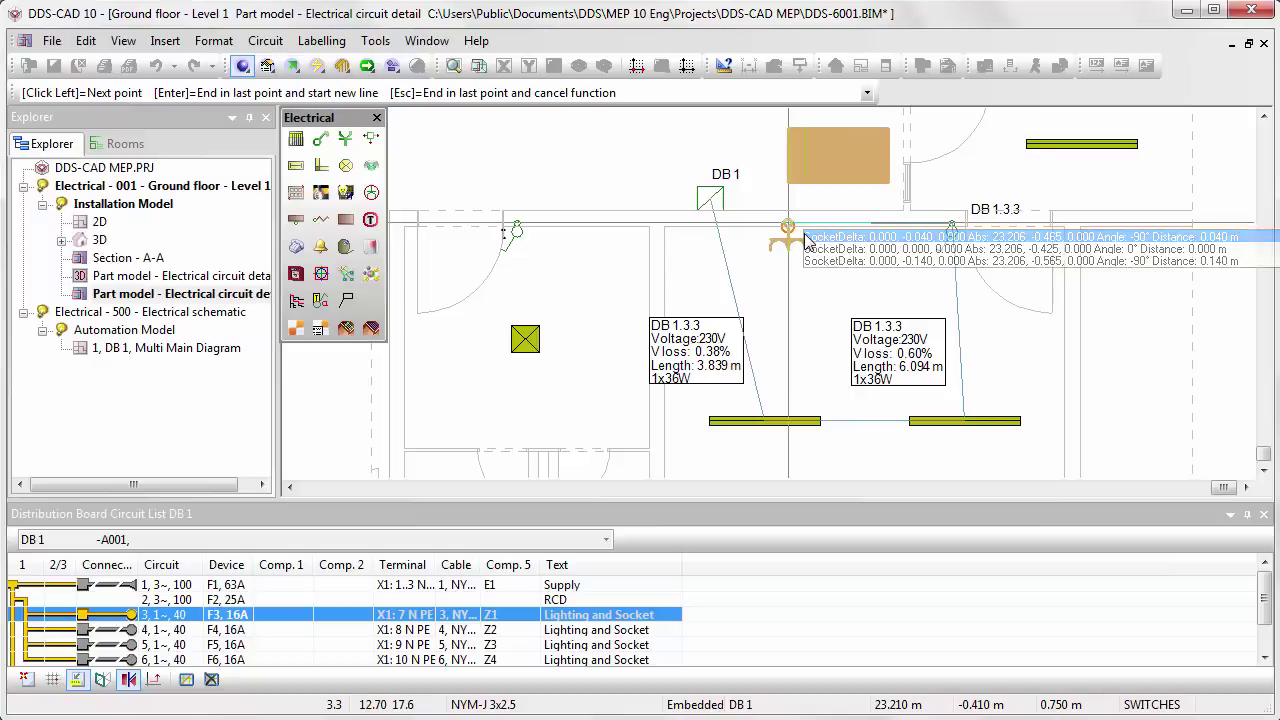
pyautogui.press('Escape')
pyautogui.press('Escape')
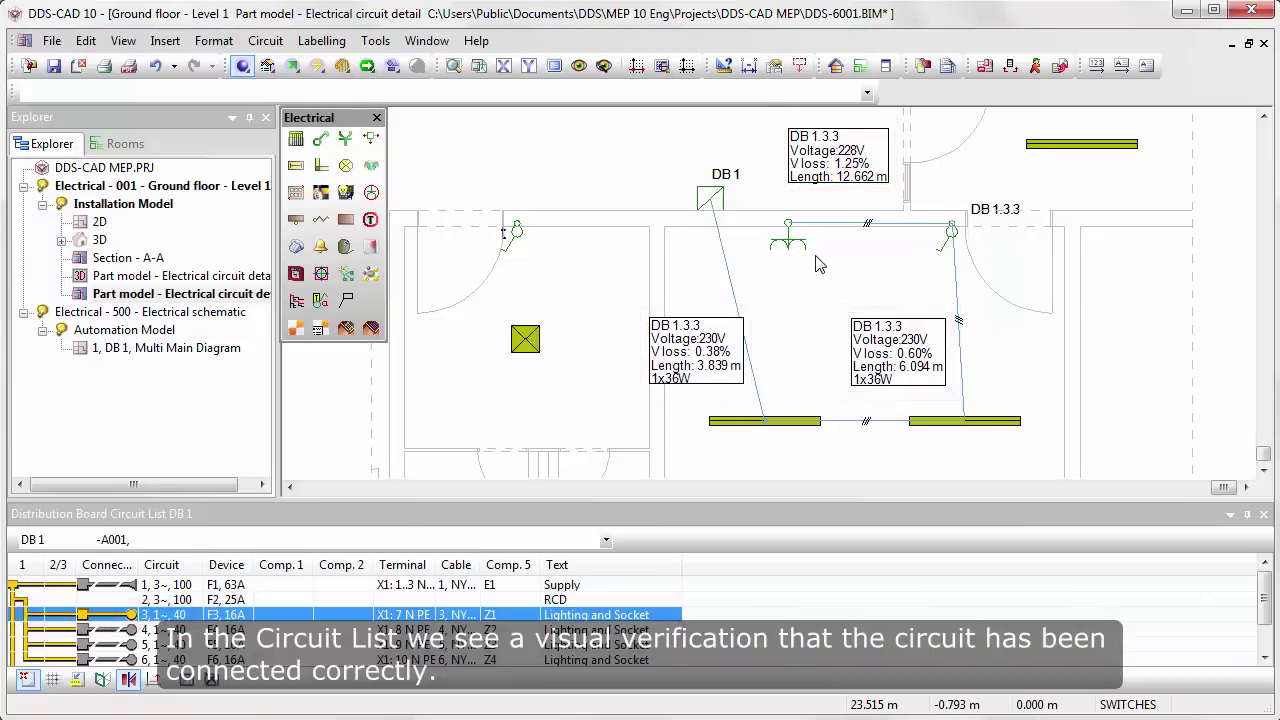
# View the new cable run in the 3D part model, then return to the DB 1 schematic.
pyautogui.doubleClick(257, 276)
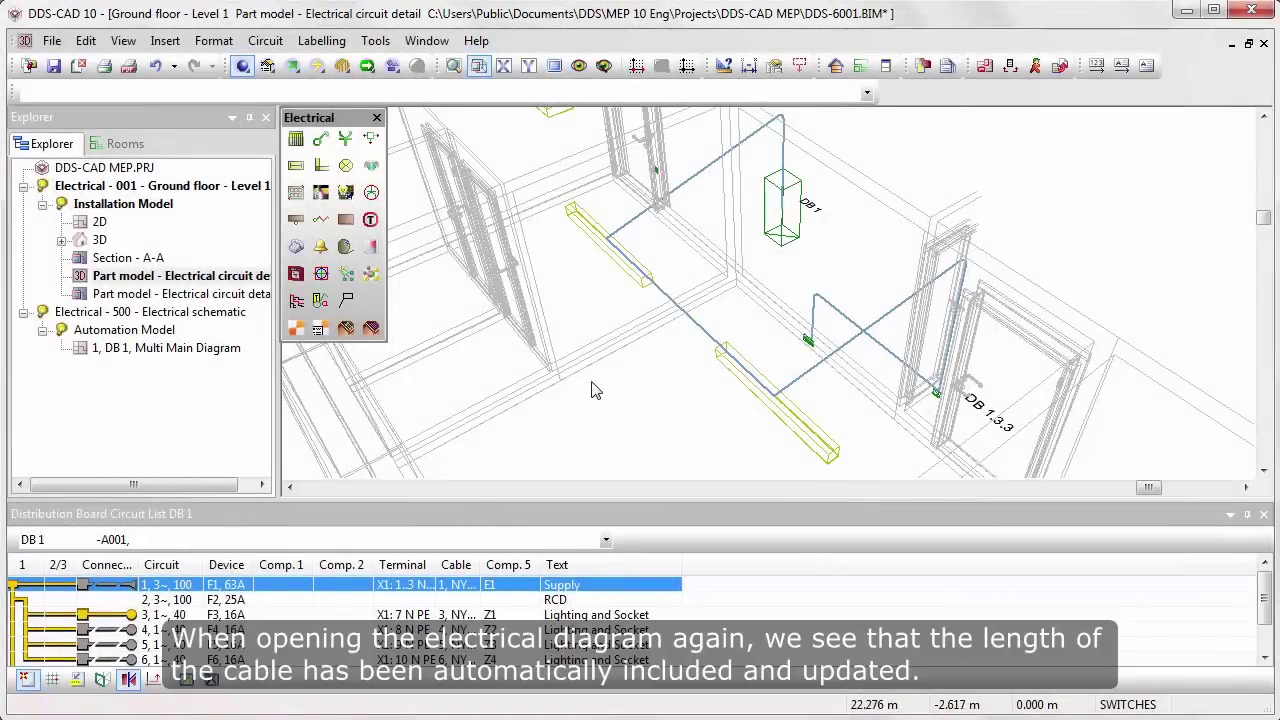
pyautogui.doubleClick(236, 350)
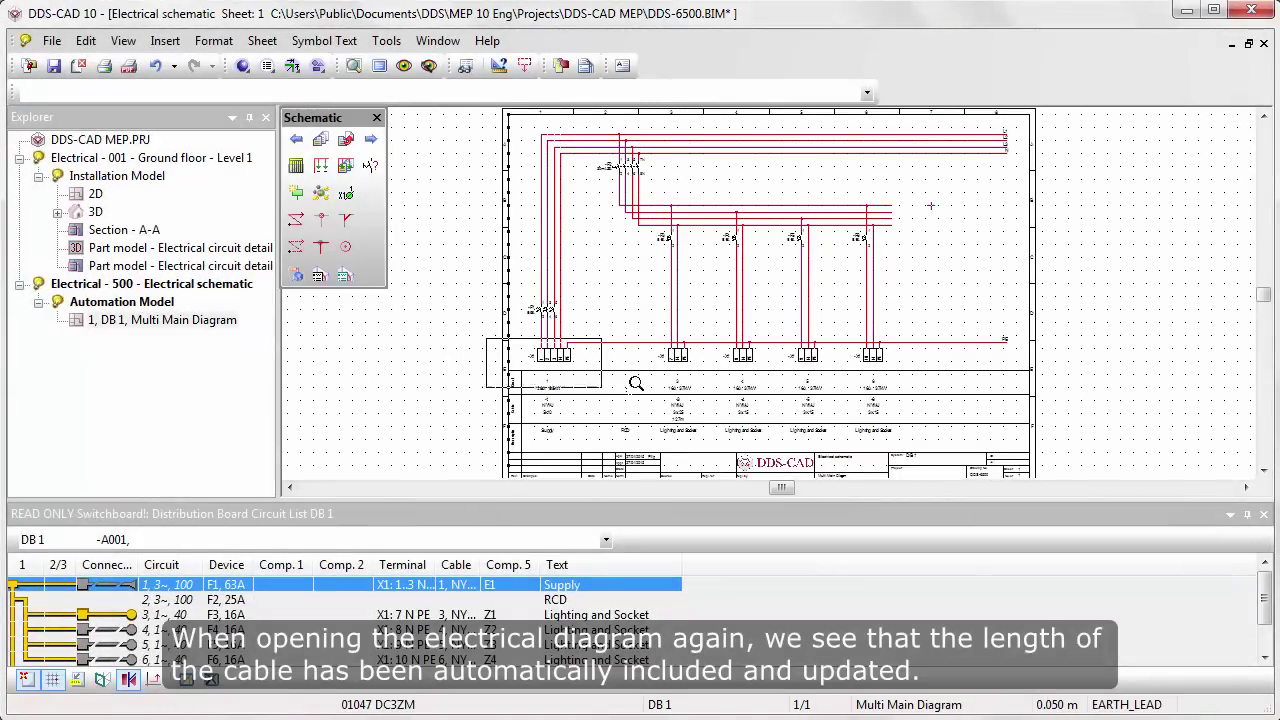
# Zoom into the circuit table to read circuit 3's NYM-J 3x2.5 cable at 12.7 m.
pyautogui.moveTo(508, 340); pyautogui.dragTo(914, 456)
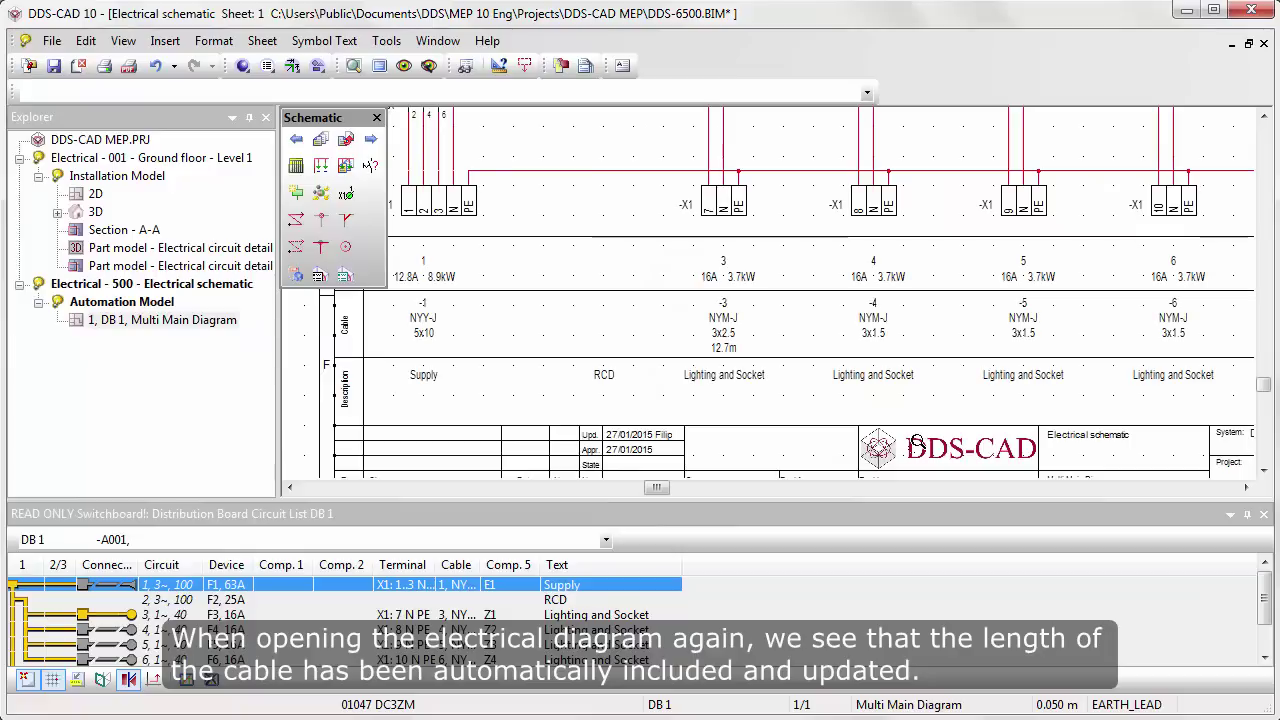